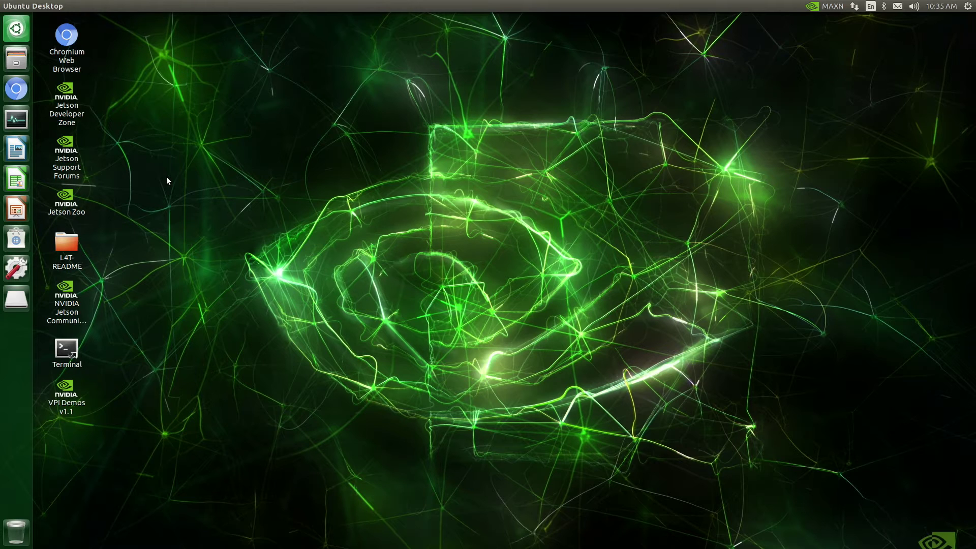
From System Settings' Network panel, turn on the Jetson's Wi-Fi hotspot, broadcasting jetsonhacks with WEP security.
left_click(17, 268)
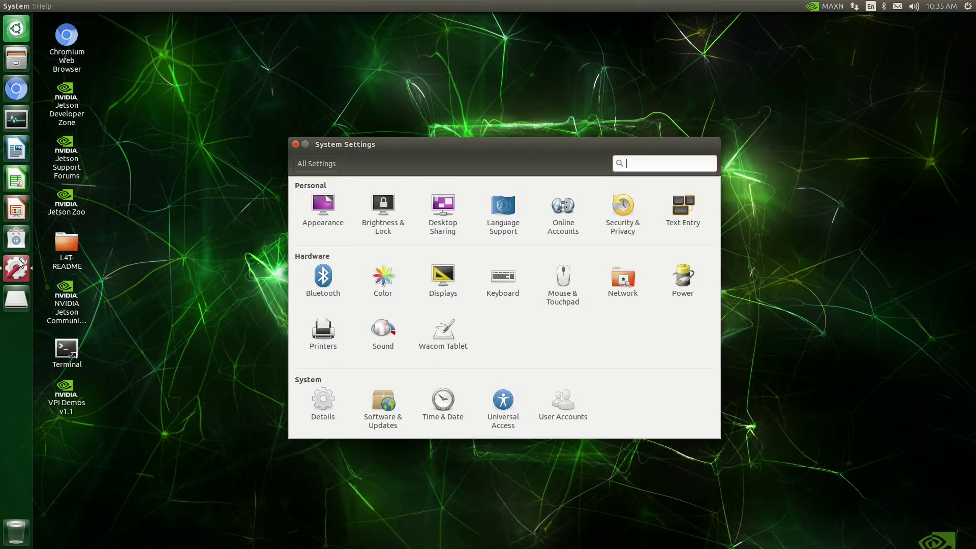
left_click(621, 277)
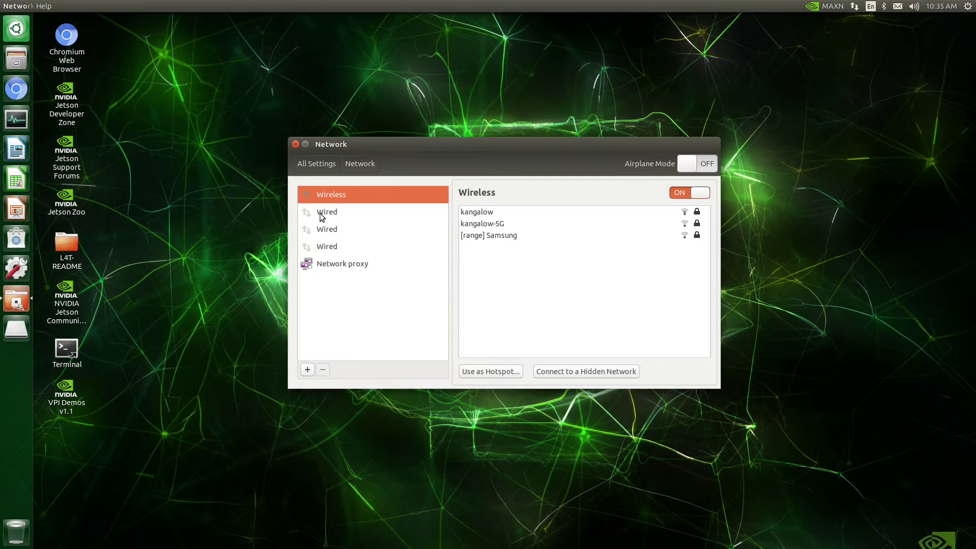
left_click(491, 372)
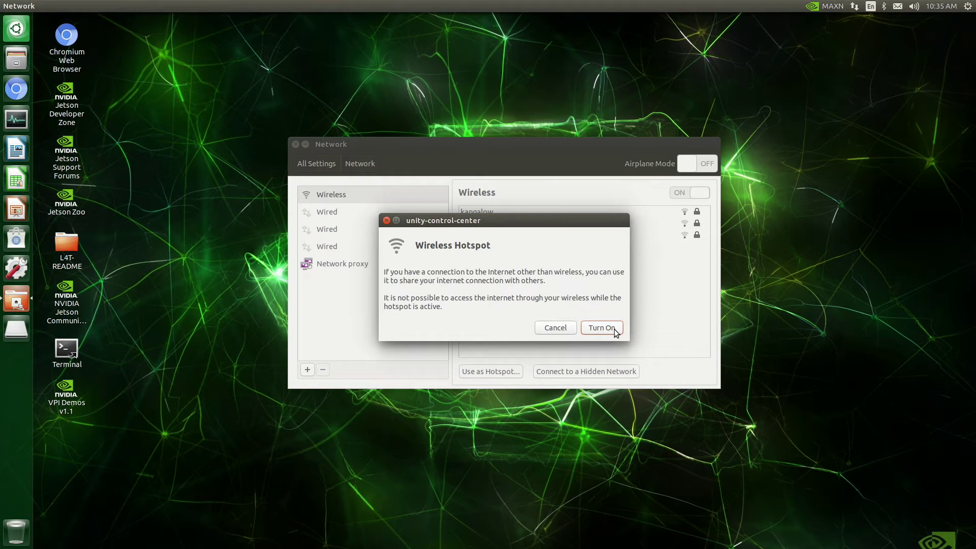
left_click(602, 328)
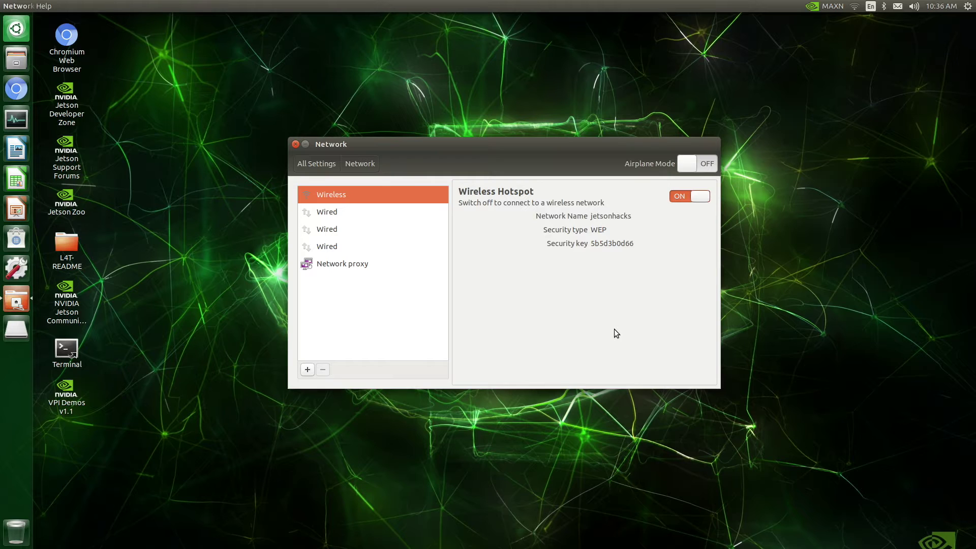
Highlight the hotspot's security key value and open the network status menu in the top panel.
left_click_drag(589, 244, 637, 244)
left_click(855, 7)
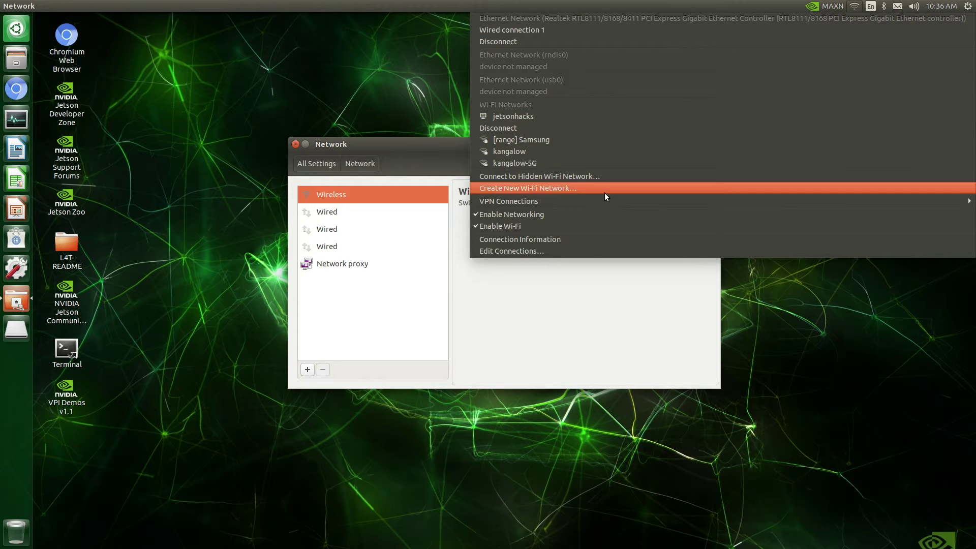
Open Edit Connections and select the Hotspot Wi-Fi entry for editing.
left_click(570, 249)
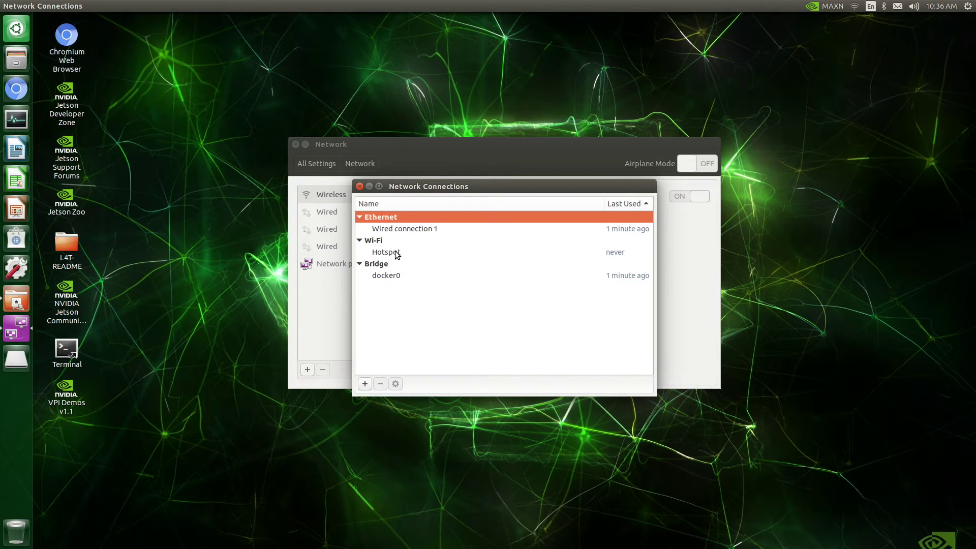
left_click(397, 253)
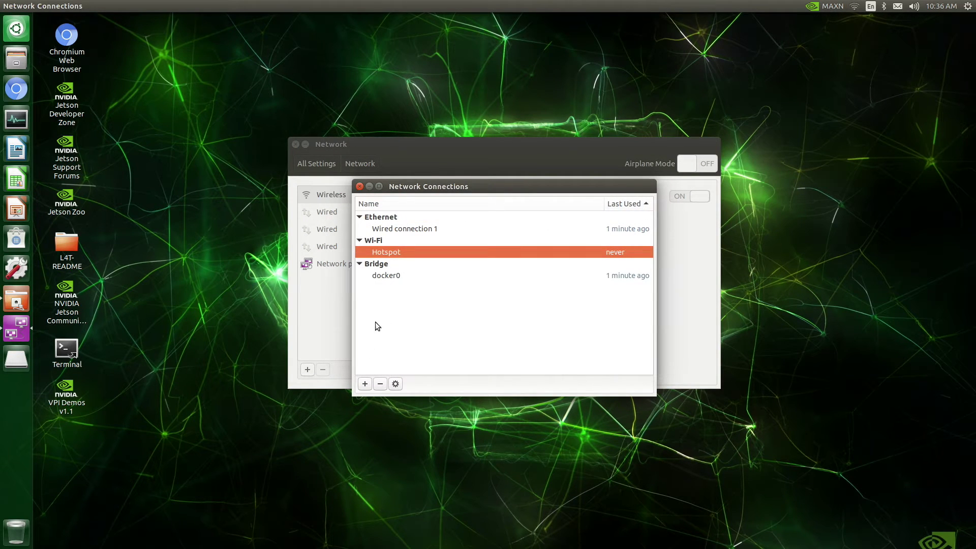
left_click(396, 384)
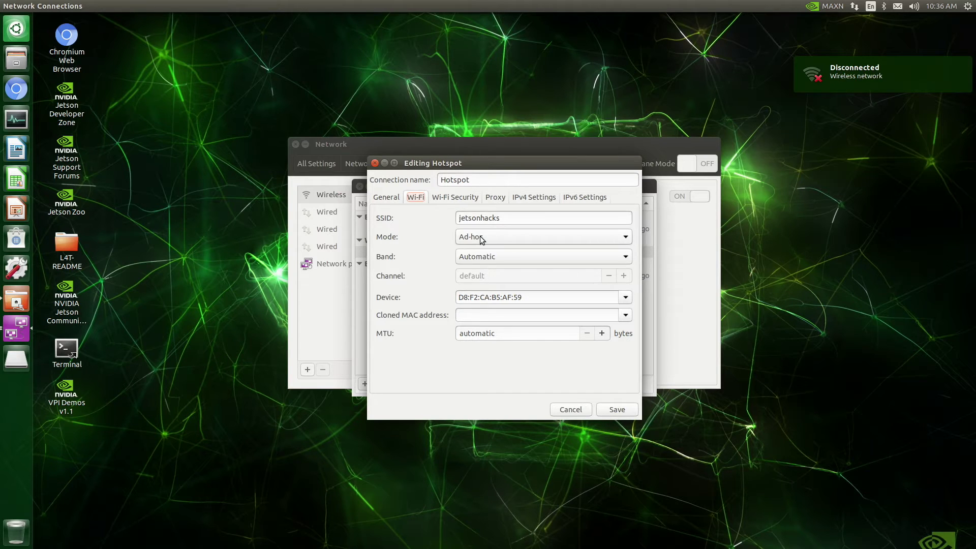
Set the jetsonhacks connection's Wi-Fi mode to Hotspot instead of Ad-hoc and save.
left_click(480, 236)
left_click(483, 222)
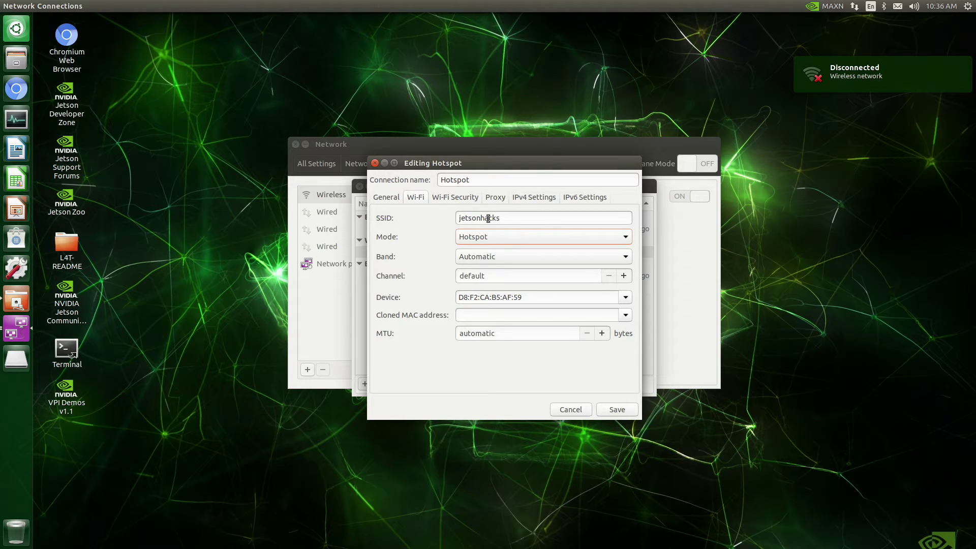
left_click_drag(459, 218, 504, 218)
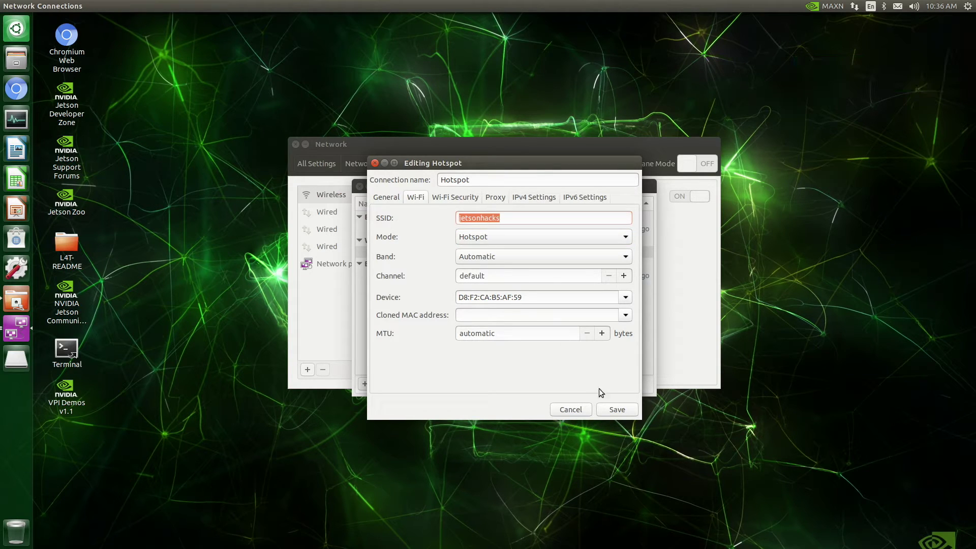
left_click(612, 410)
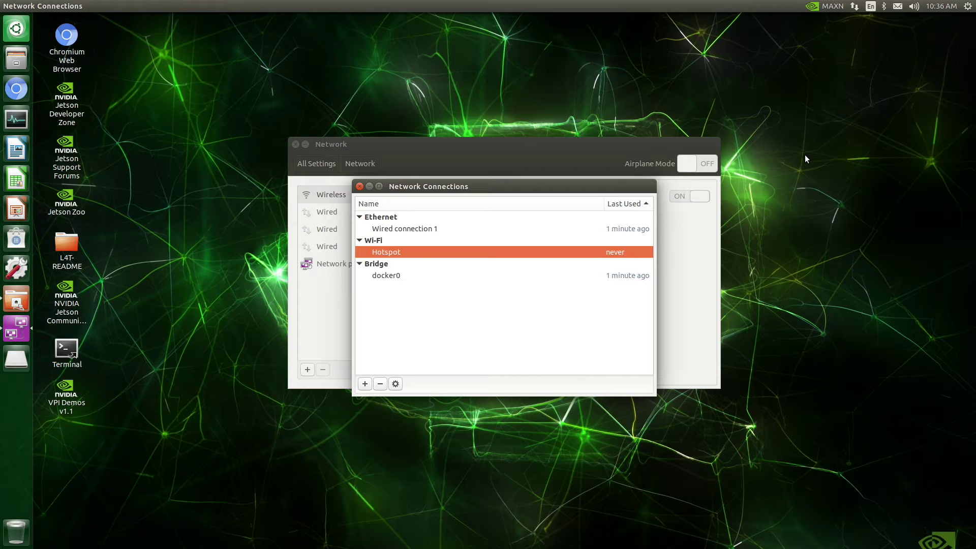
Connect using the saved Hotspot connection through Connect to Hidden Wi-Fi Network.
left_click(855, 8)
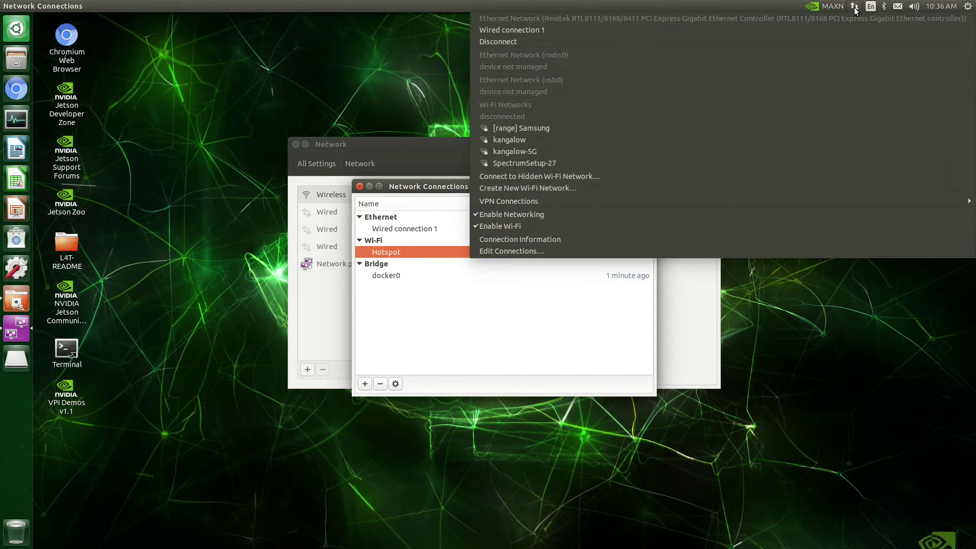
left_click(563, 176)
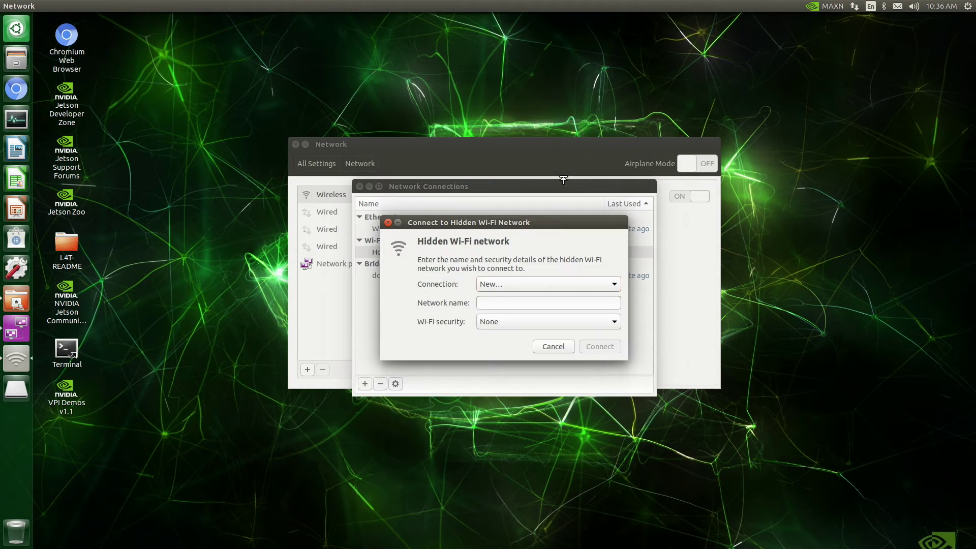
left_click(538, 283)
left_click(503, 306)
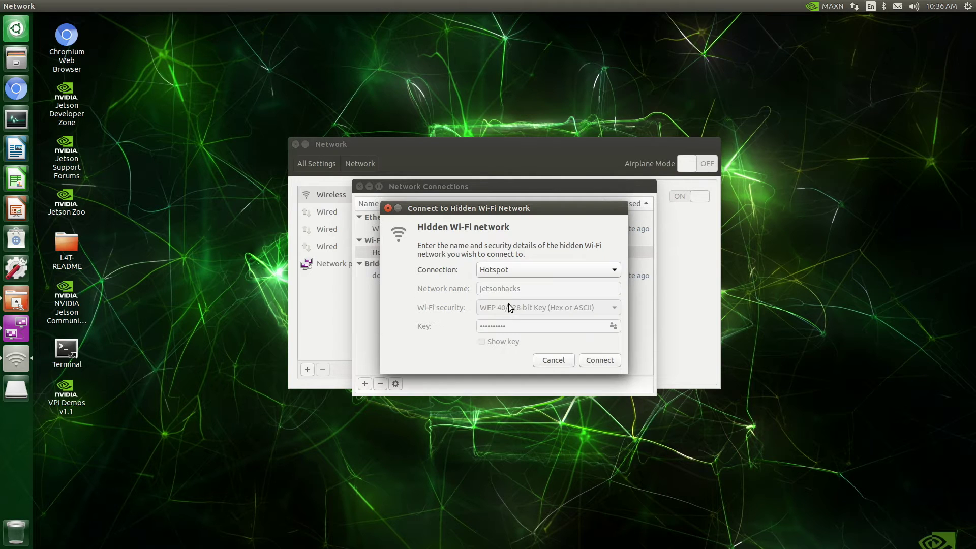
left_click(597, 358)
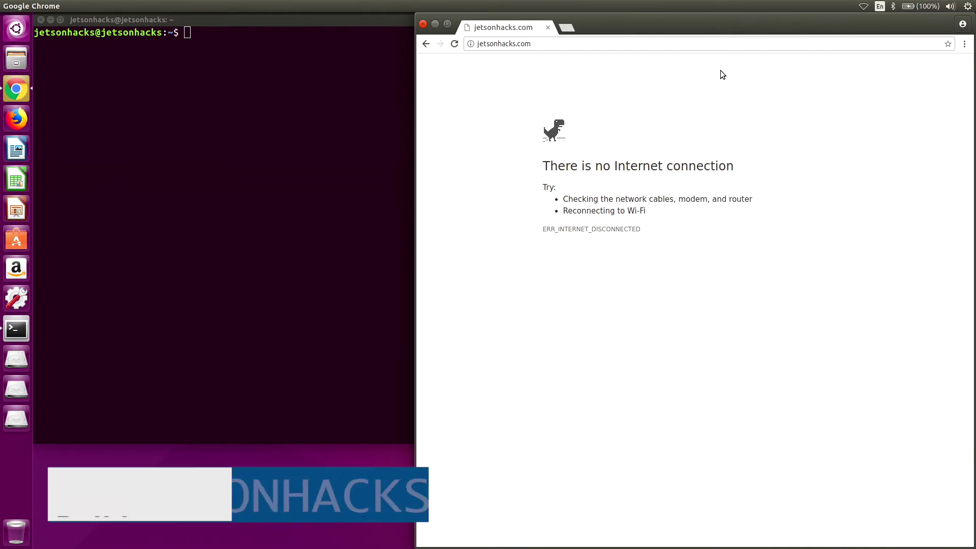
Join the laptop to the jetsonhacks Wi-Fi network using the hotspot's key.
left_click(864, 7)
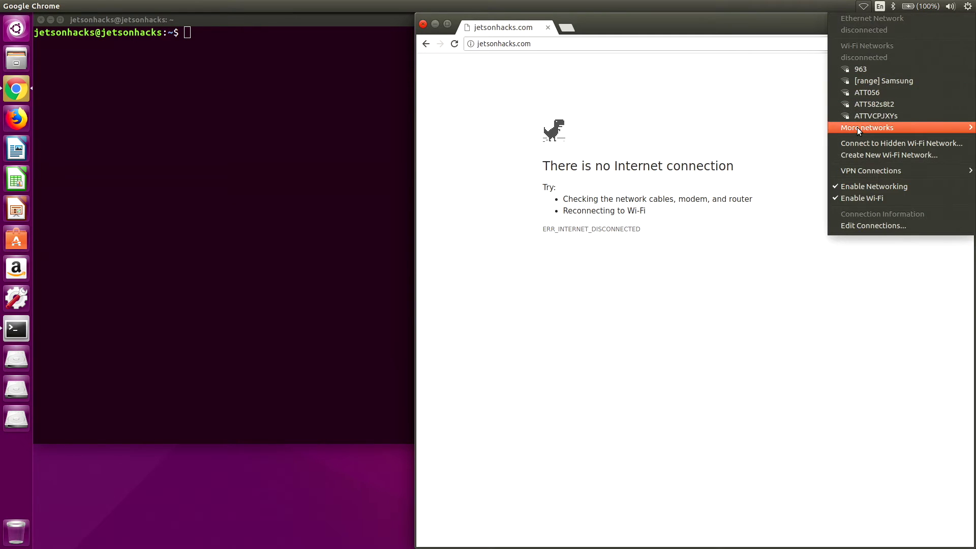
mouse_move(857, 127)
left_click(812, 137)
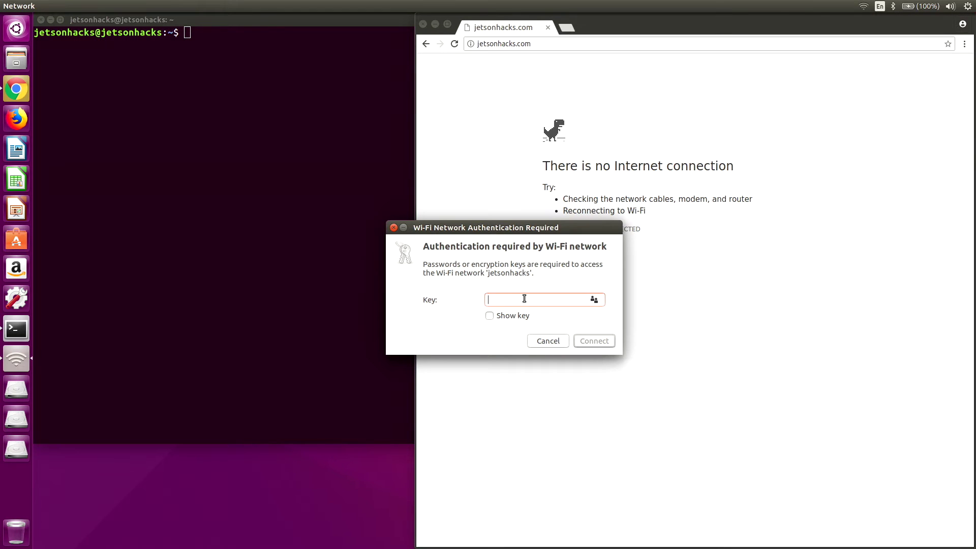
type("••••••••••")
left_click(590, 342)
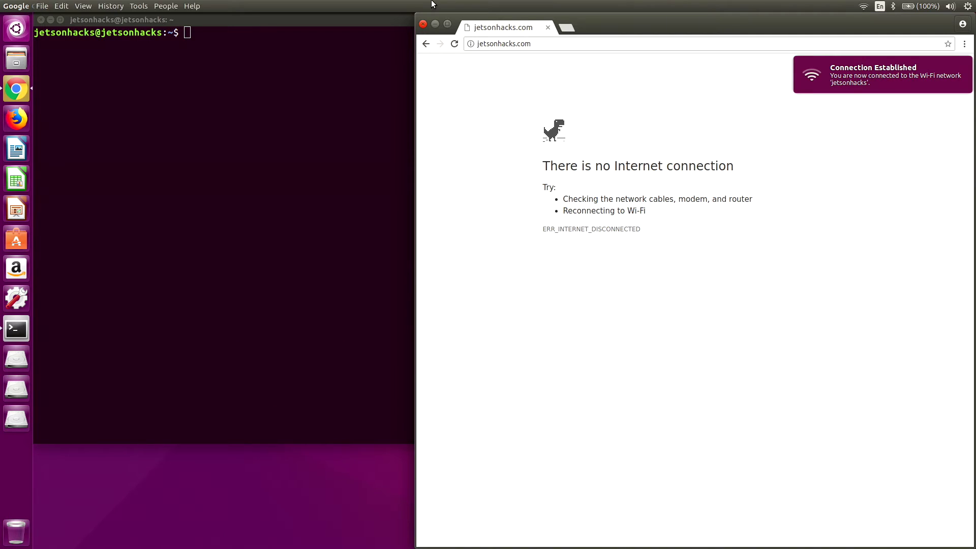
Reload jetsonhacks.com in Chrome and scroll down the loaded page.
left_click(453, 44)
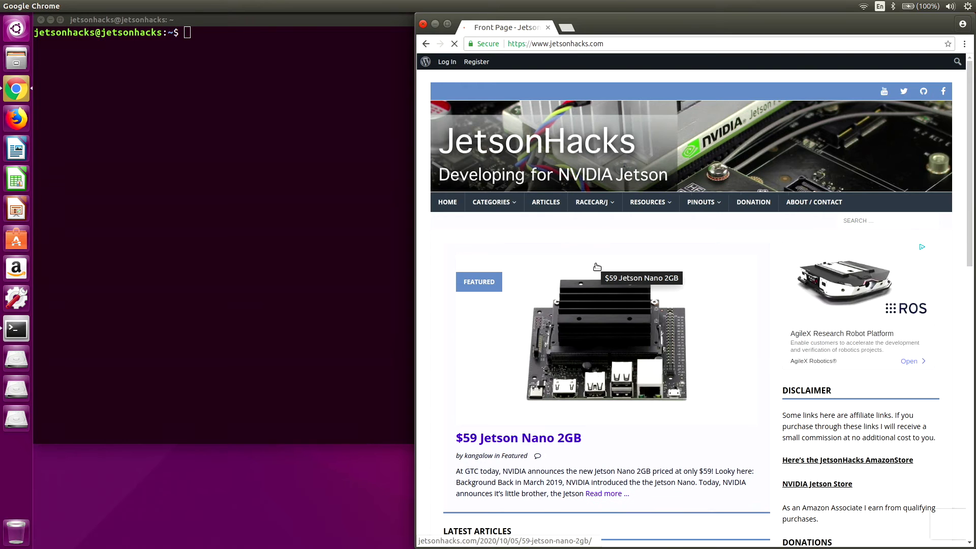
scroll(719, 385, "down", 10)
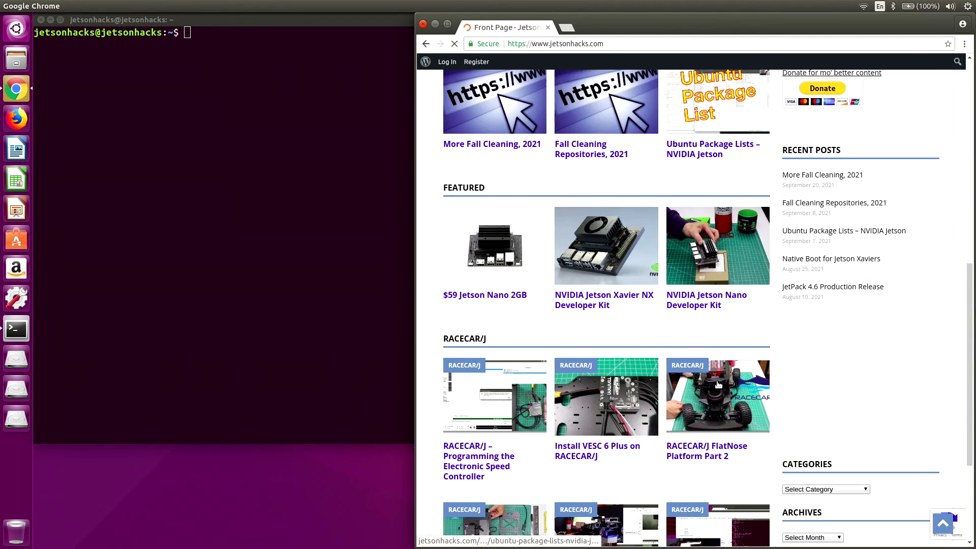
scroll(719, 385, "down", 3)
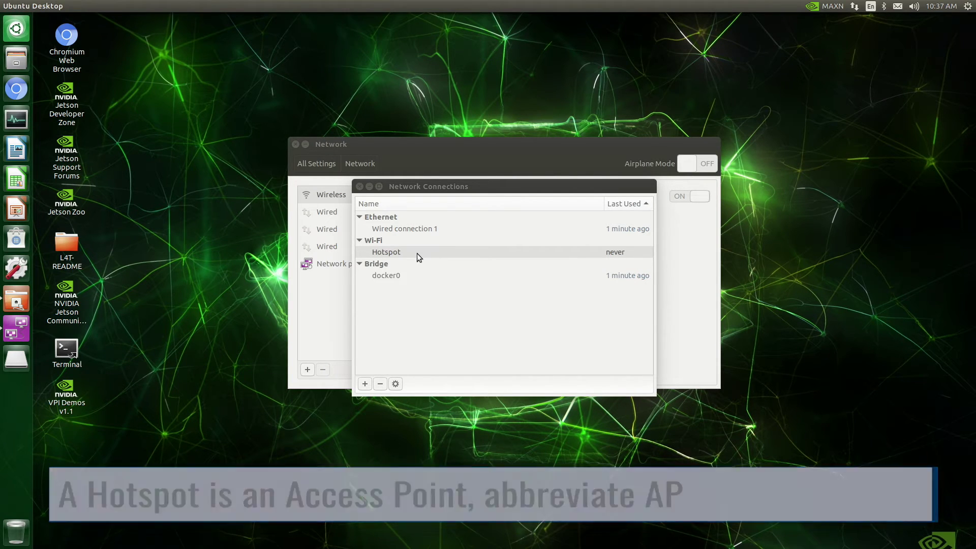
Close the Network Connections and Network settings windows, then disconnect the current Wi-Fi.
left_click(359, 186)
left_click(295, 144)
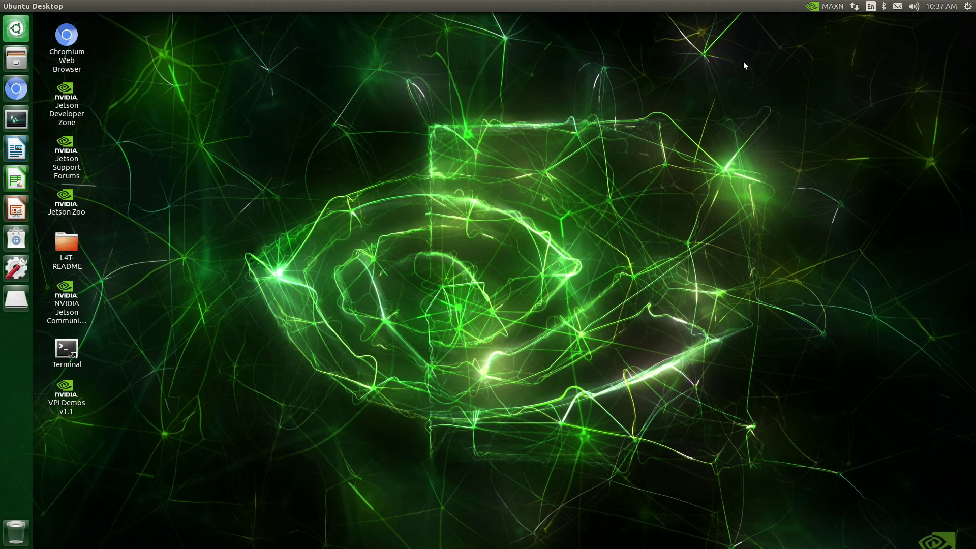
left_click(857, 9)
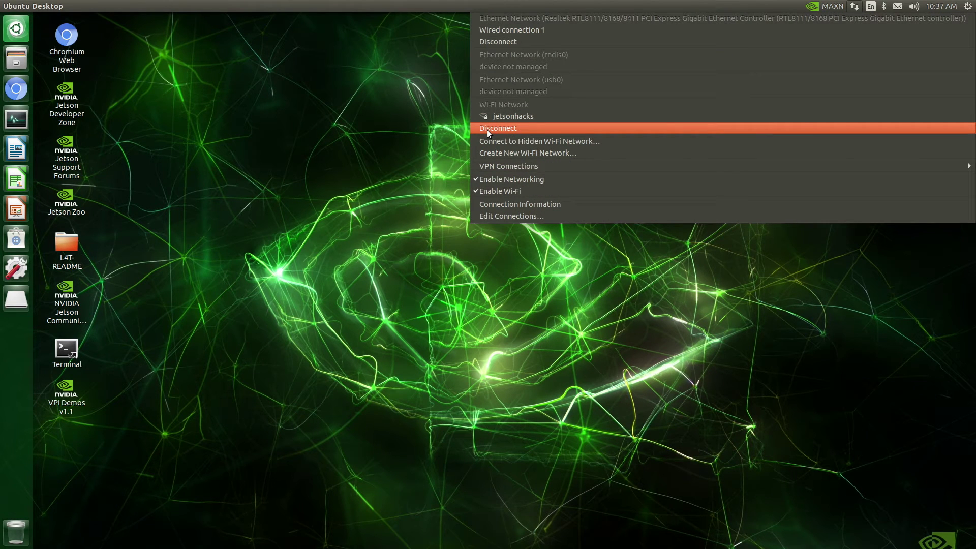
left_click(488, 130)
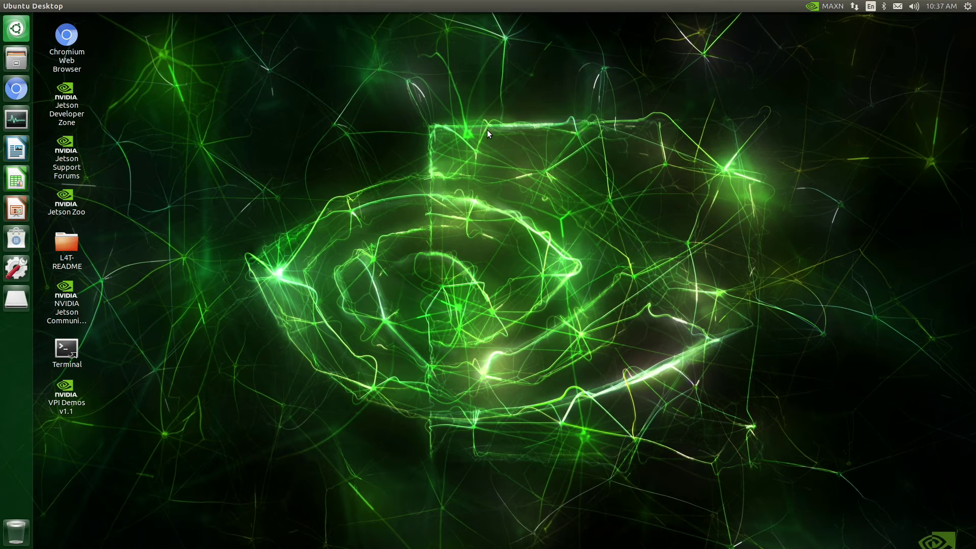
Delete the old Hotspot connection in Edit Connections.
left_click(856, 9)
left_click(541, 237)
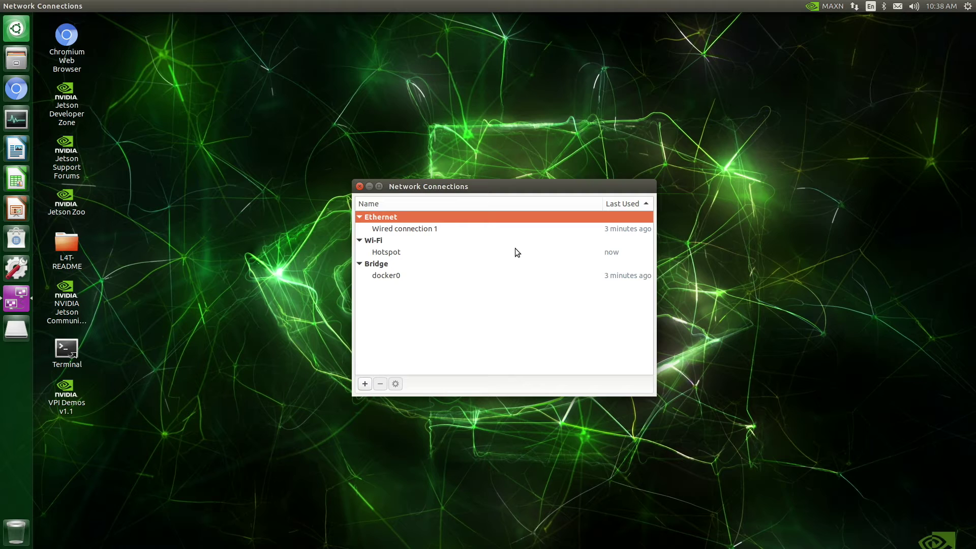
left_click(408, 253)
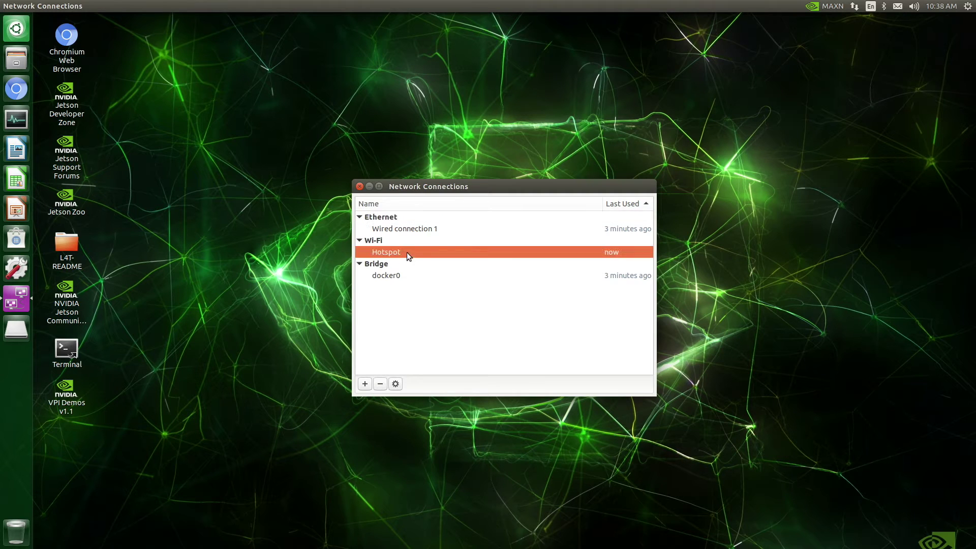
left_click(381, 386)
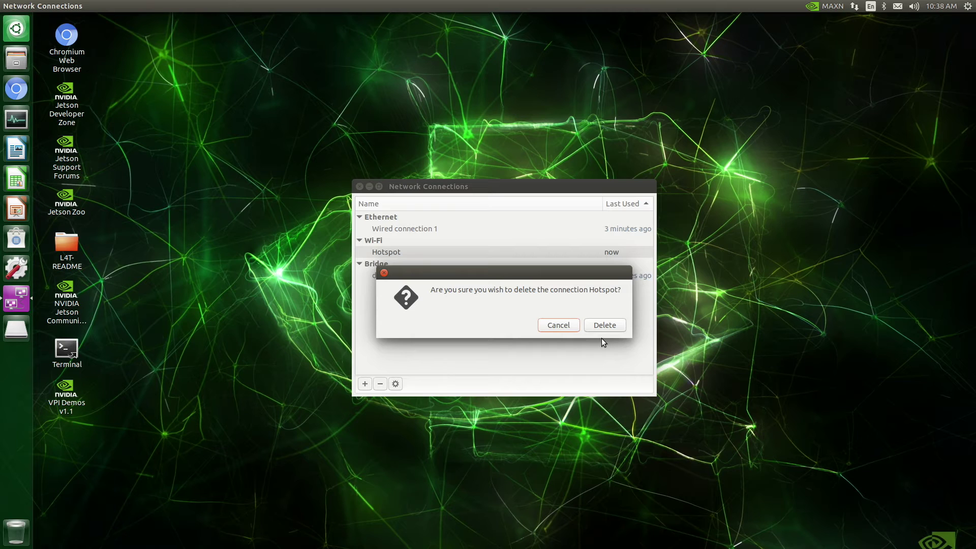
left_click(609, 325)
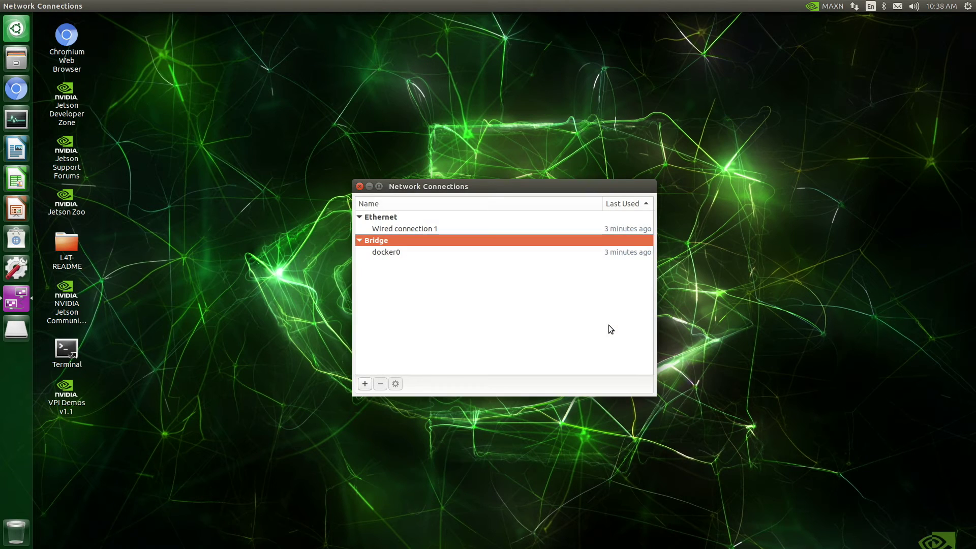
Create a new Wi-Fi connection named Hotspot.
left_click(364, 383)
left_click(522, 310)
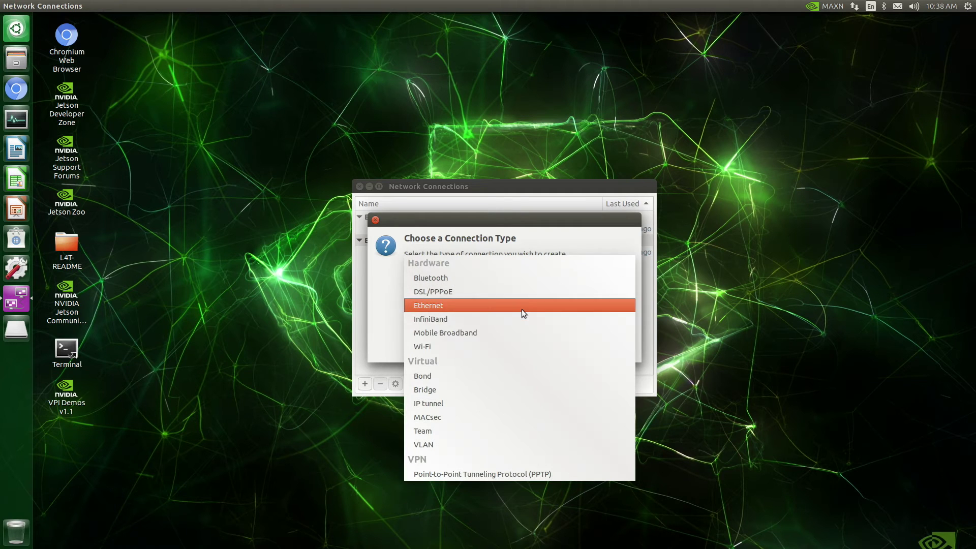
left_click(456, 348)
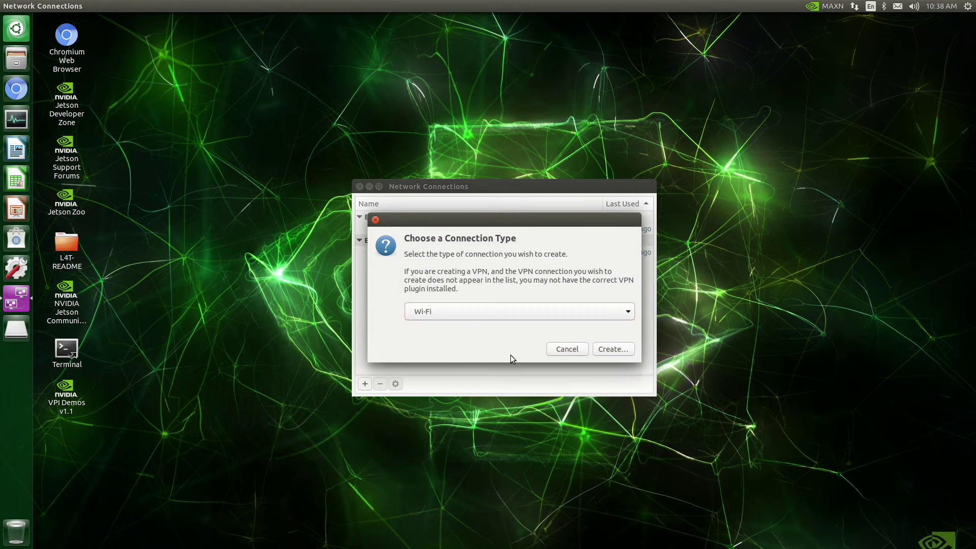
left_click(627, 350)
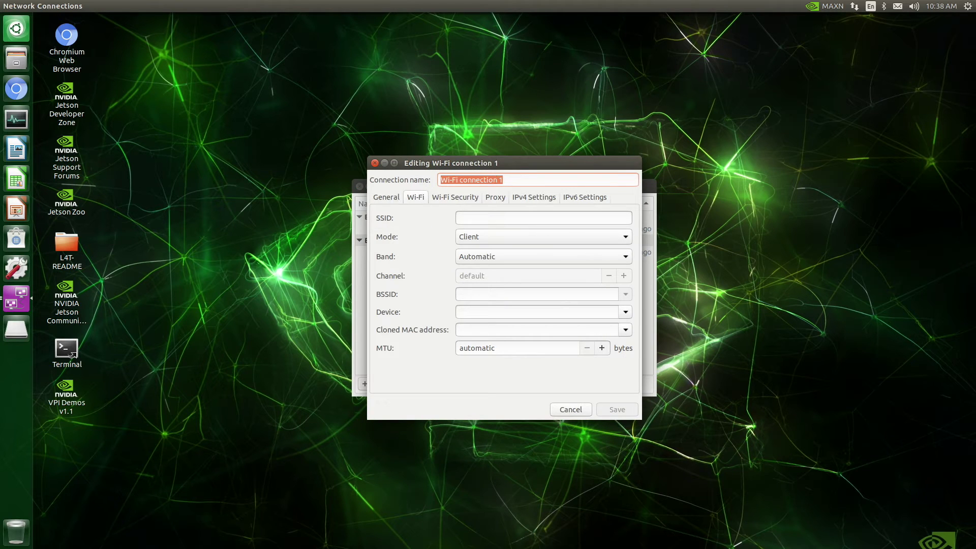
type("Hotspot")
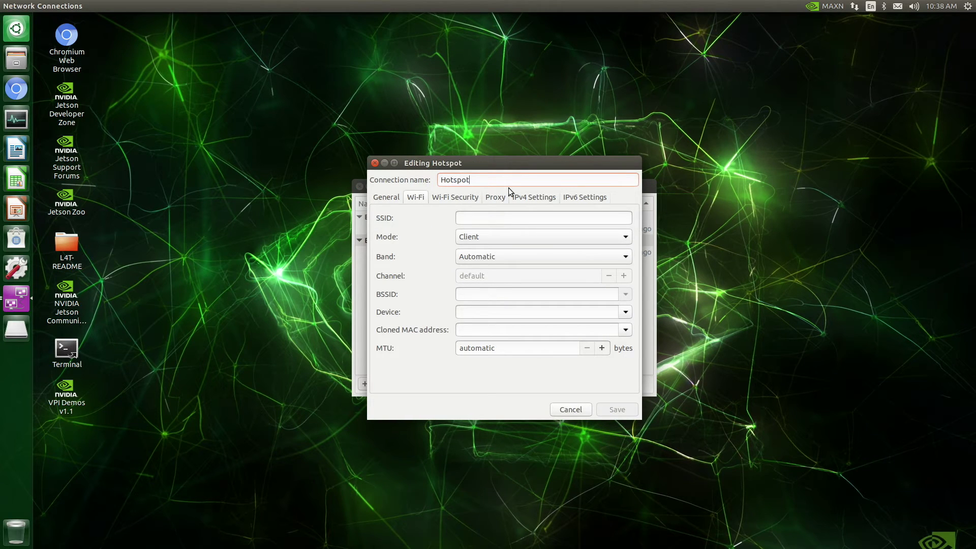
Set SSID jetbot, Mode Hotspot, and Device wlan0.
left_click(476, 217)
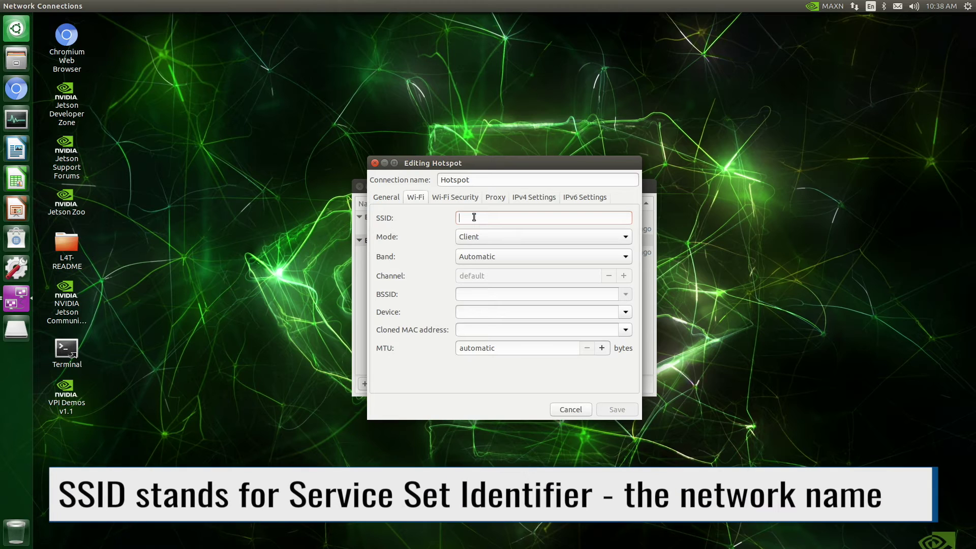
type("jetbot")
left_click(488, 237)
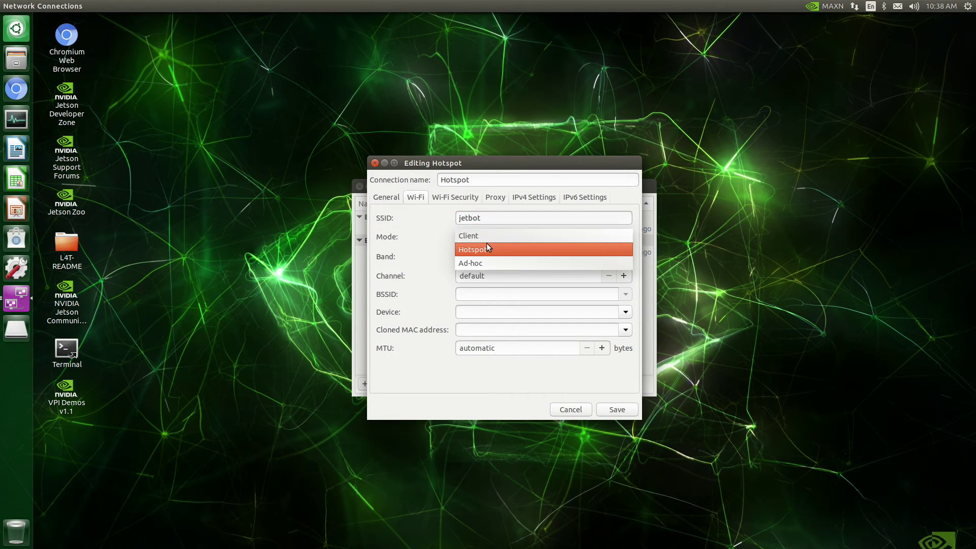
left_click(488, 248)
left_click(625, 298)
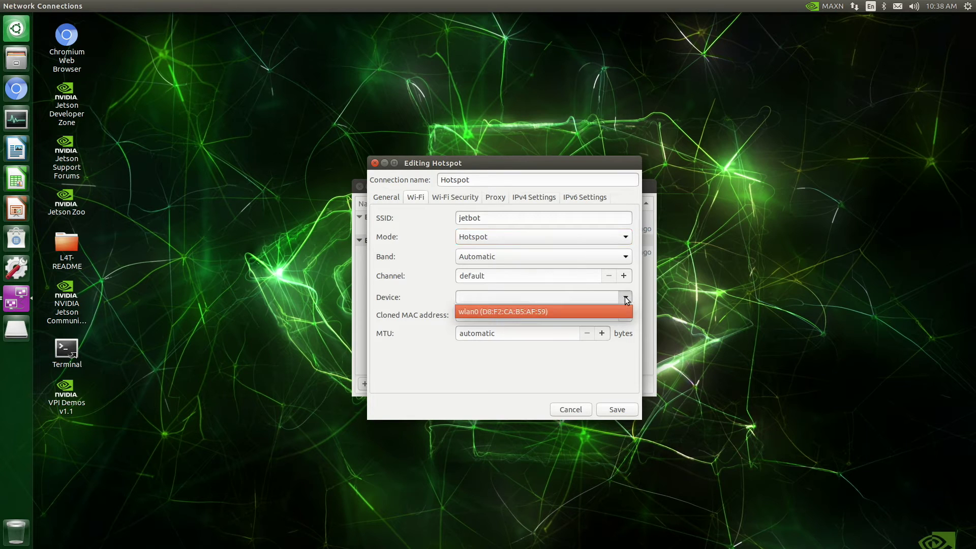
left_click(605, 312)
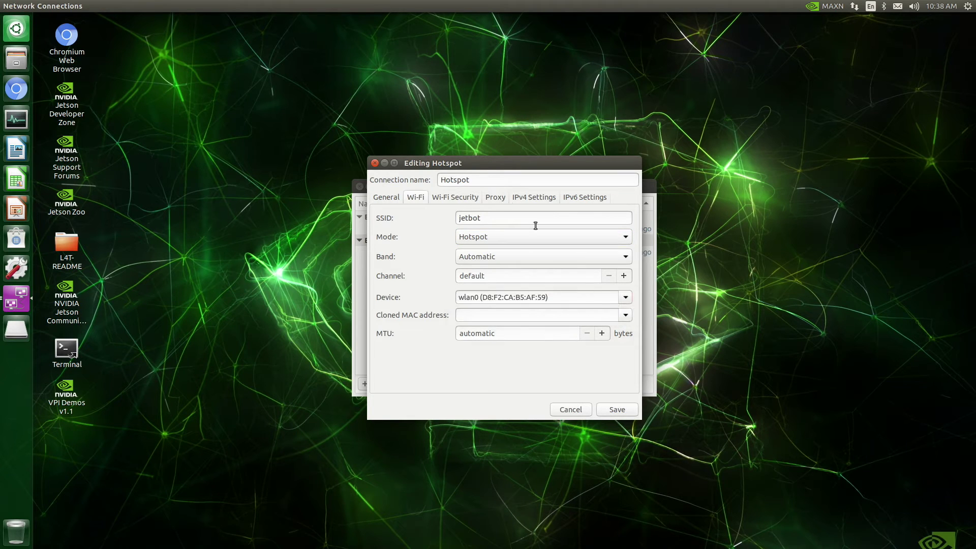
Confirm IPv4 and IPv6 are set to Shared, then return to the General options.
left_click(529, 197)
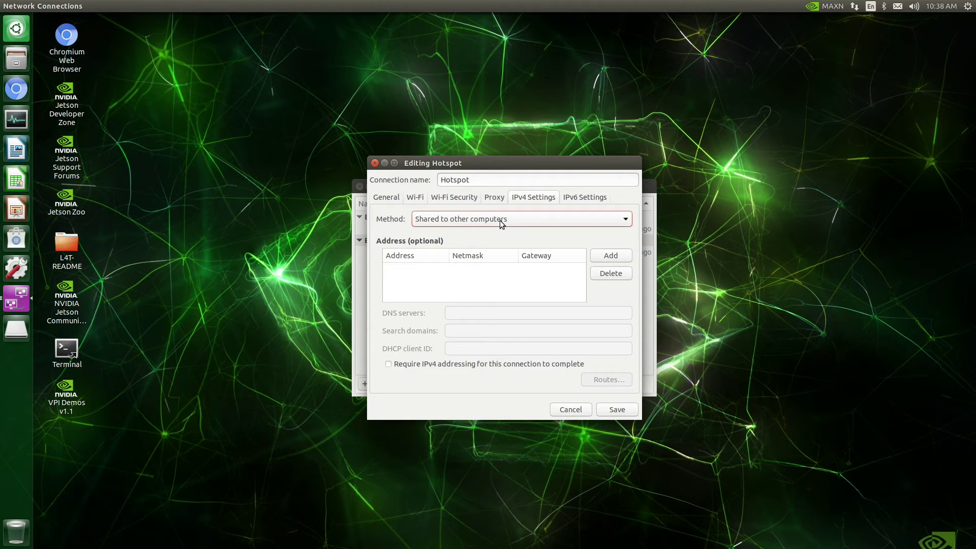
left_click(582, 197)
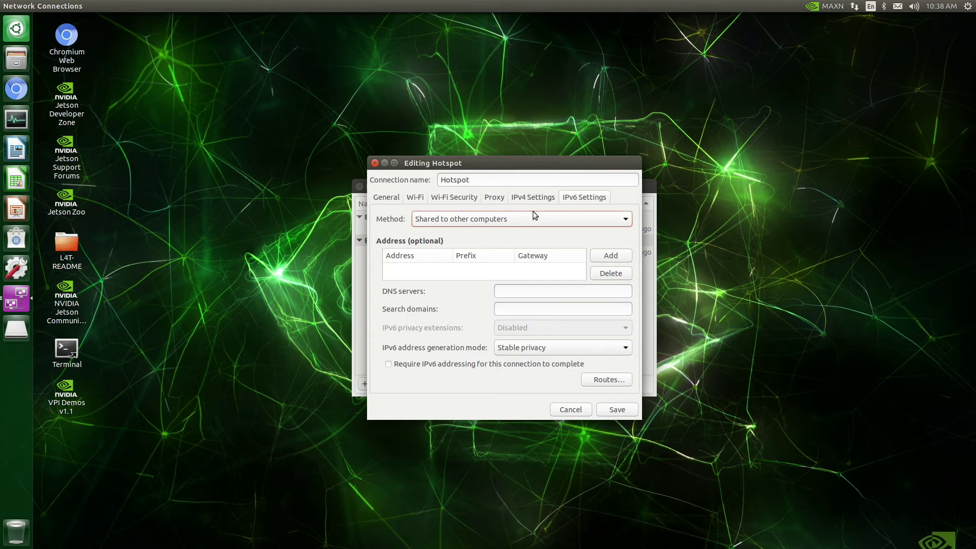
left_click(393, 198)
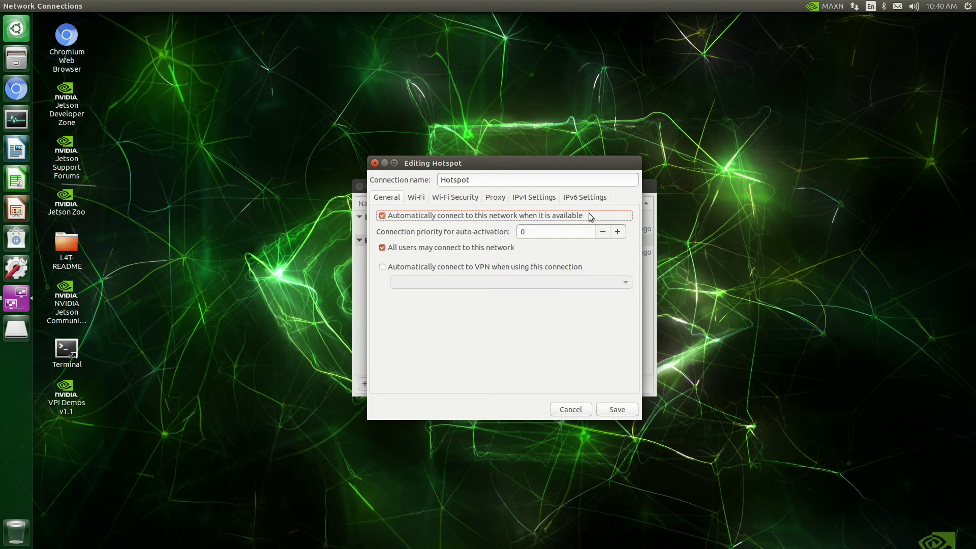
Switch from General to the Hotspot connection's Wi-Fi Security settings.
left_click(455, 198)
Choose WPA & WPA2 Personal security, enter the hotspot password, and save the connection.
left_click(442, 219)
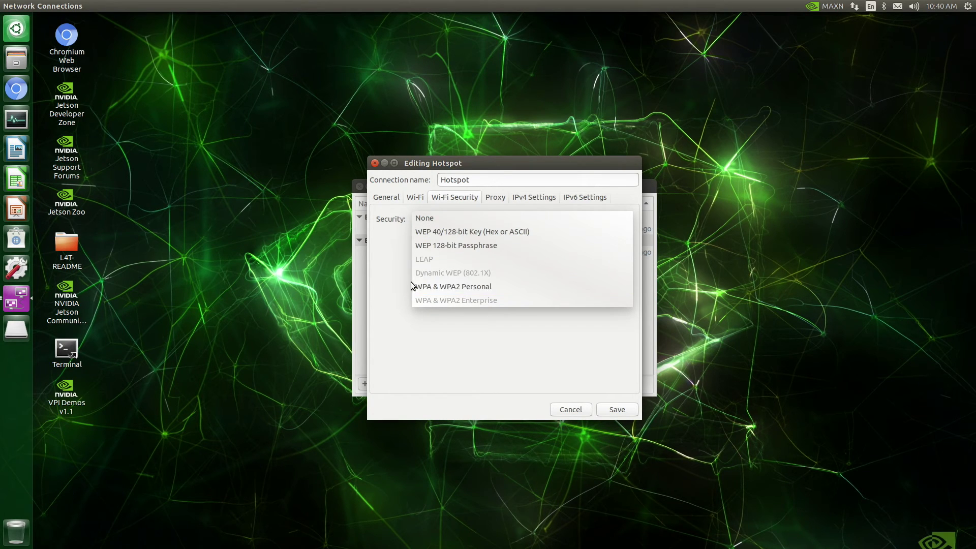
left_click(467, 287)
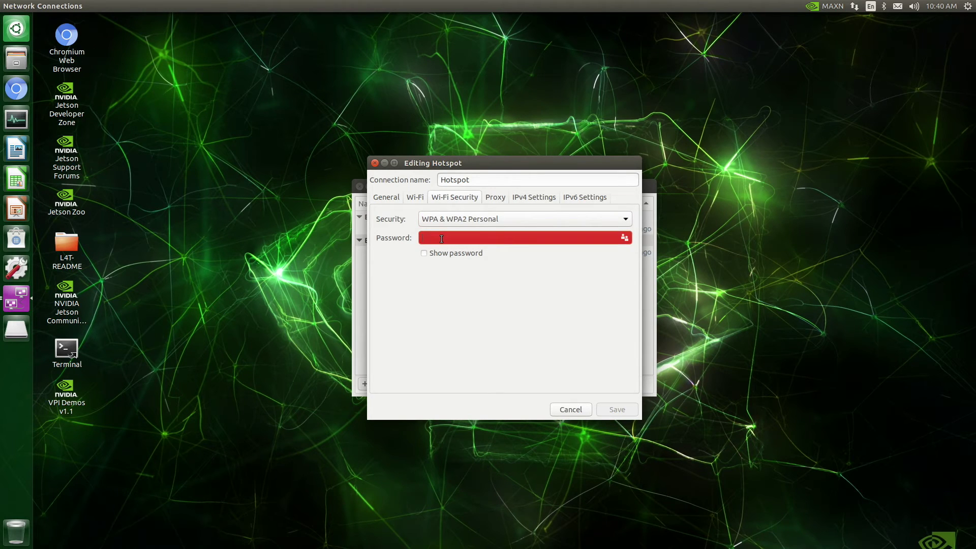
type("•••••")
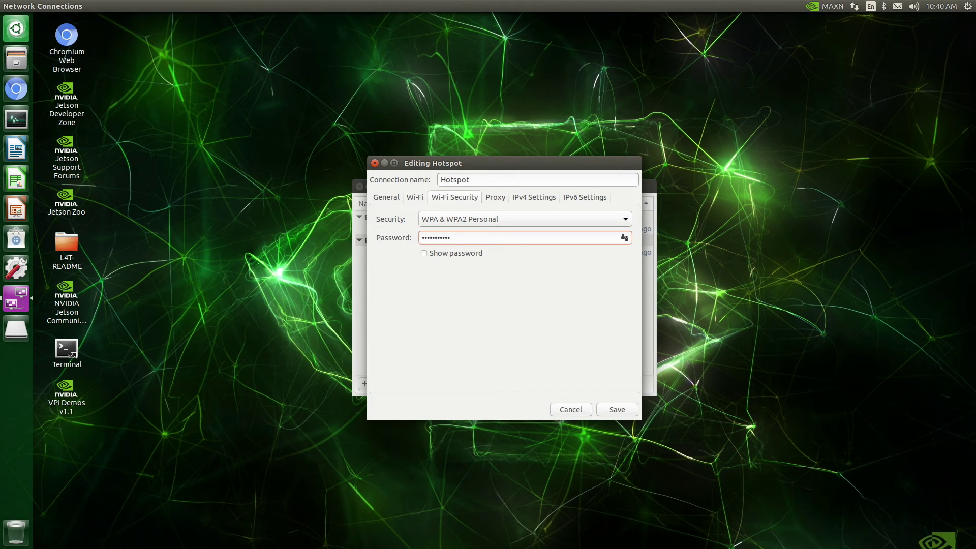
type("•")
left_click(617, 410)
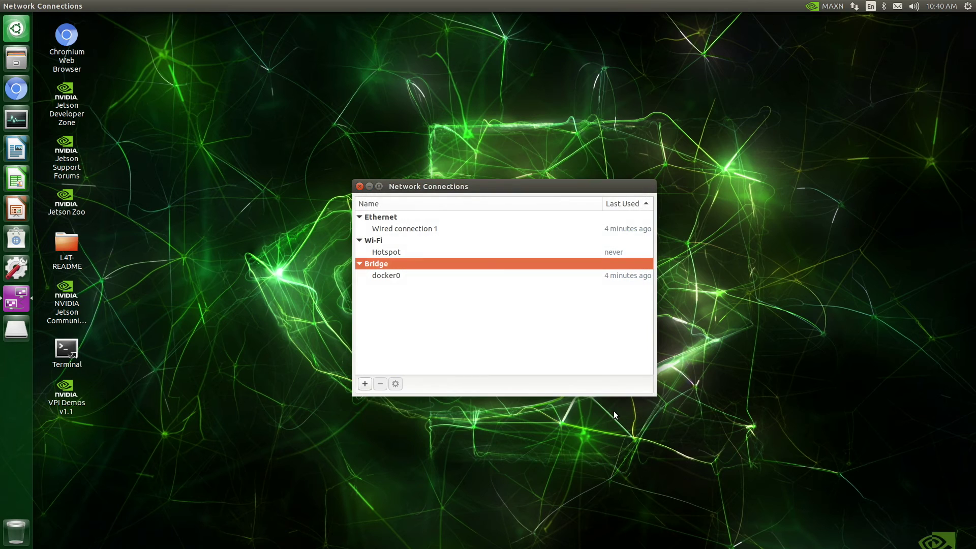
Activate the saved Hotspot connection through Create New Wi-Fi Network to broadcast jetbot.
left_click(854, 7)
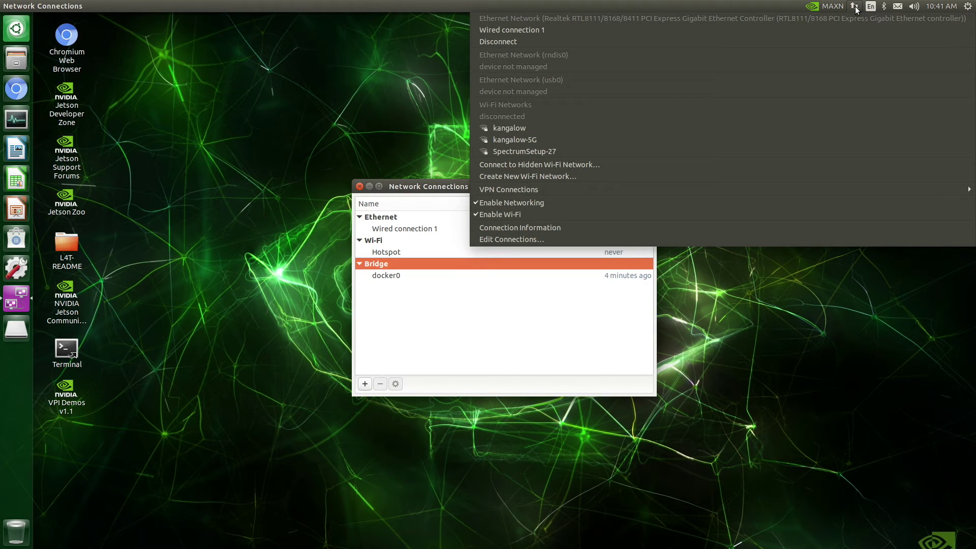
left_click(575, 177)
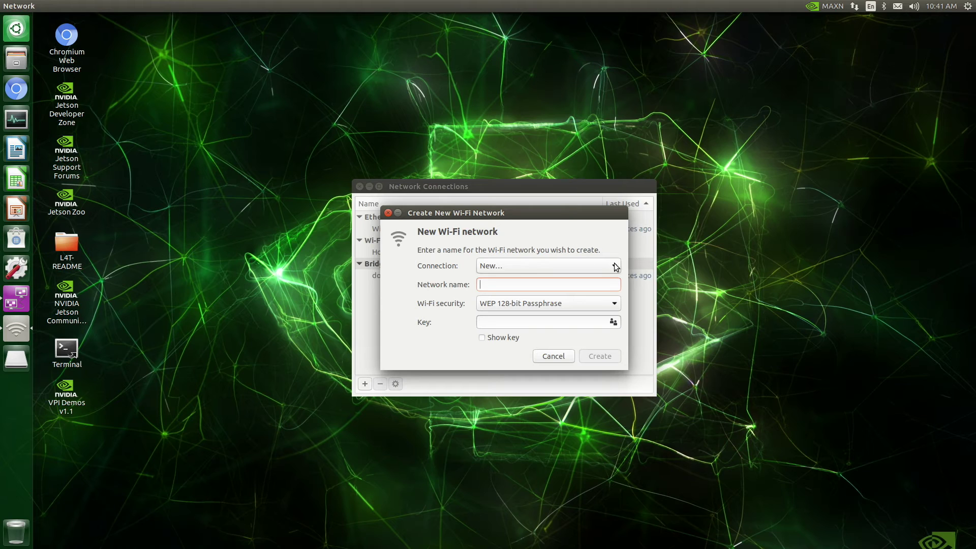
left_click(616, 267)
left_click(498, 291)
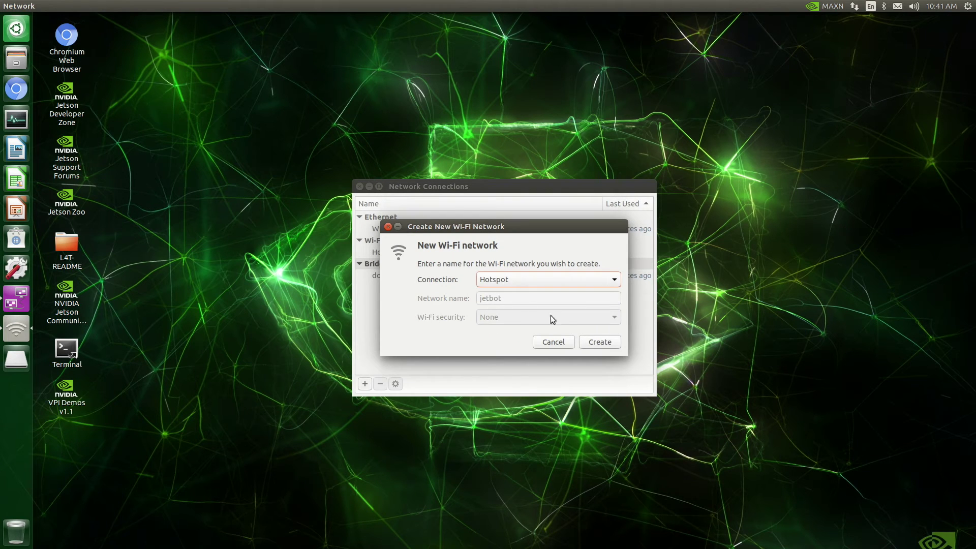
left_click(603, 340)
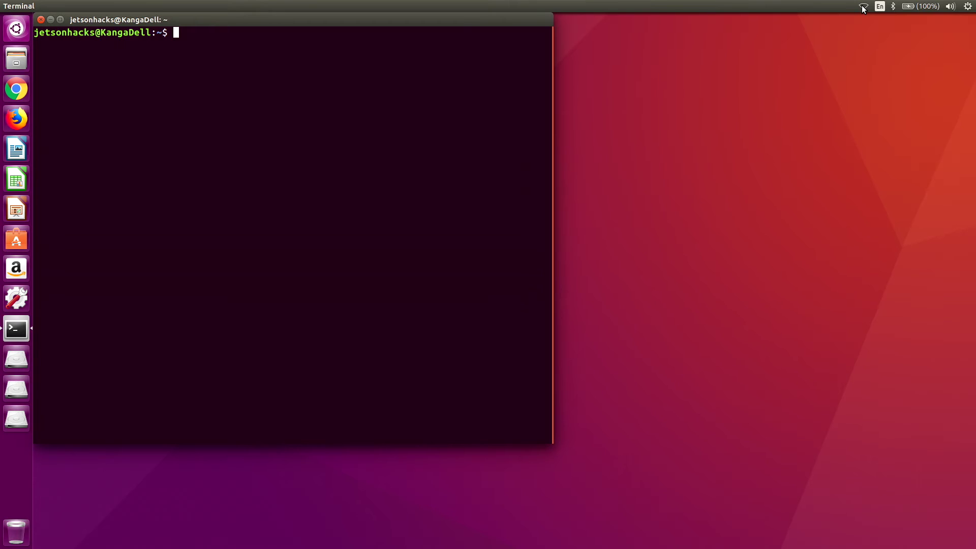
left_click(864, 6)
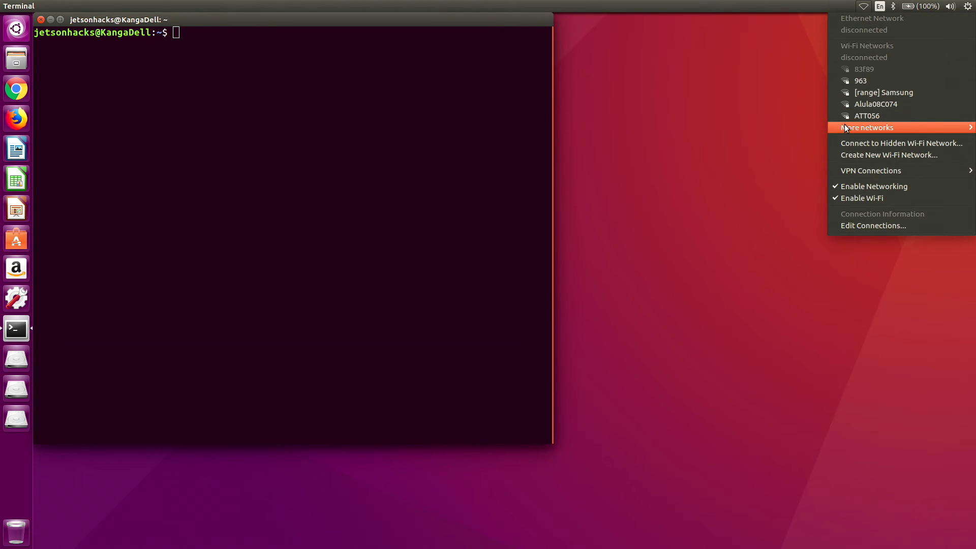
mouse_move(844, 126)
left_click(783, 151)
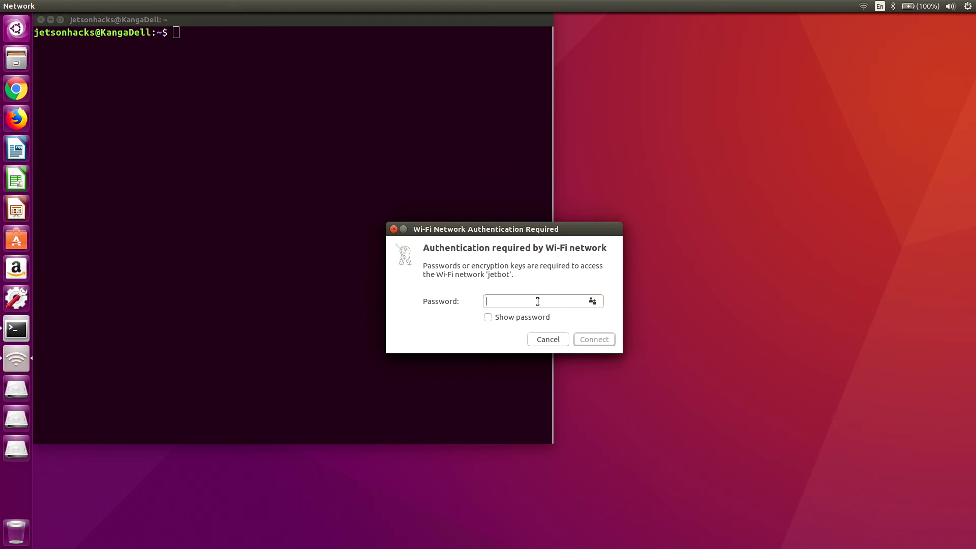
type("••••••••••••")
key("Return")
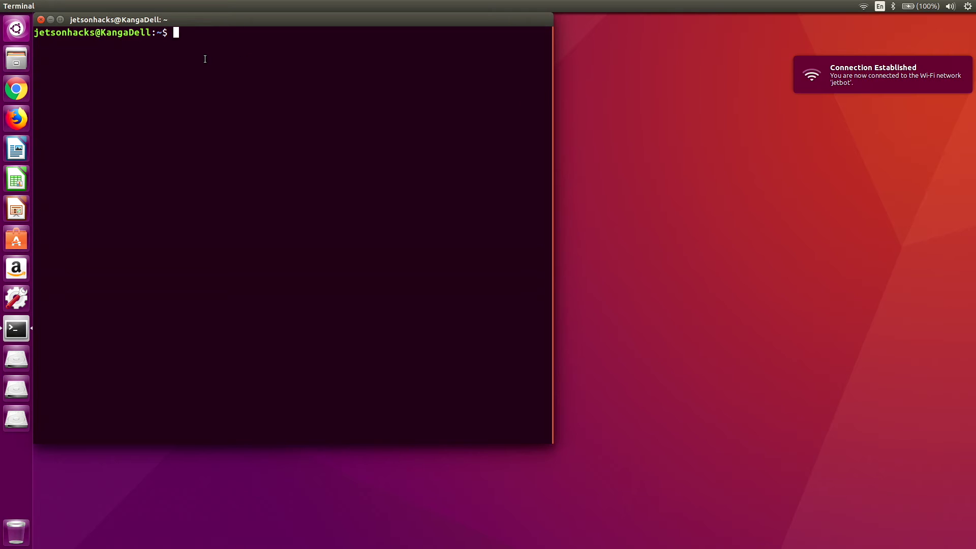
type("ssh jetsonhacks@1")
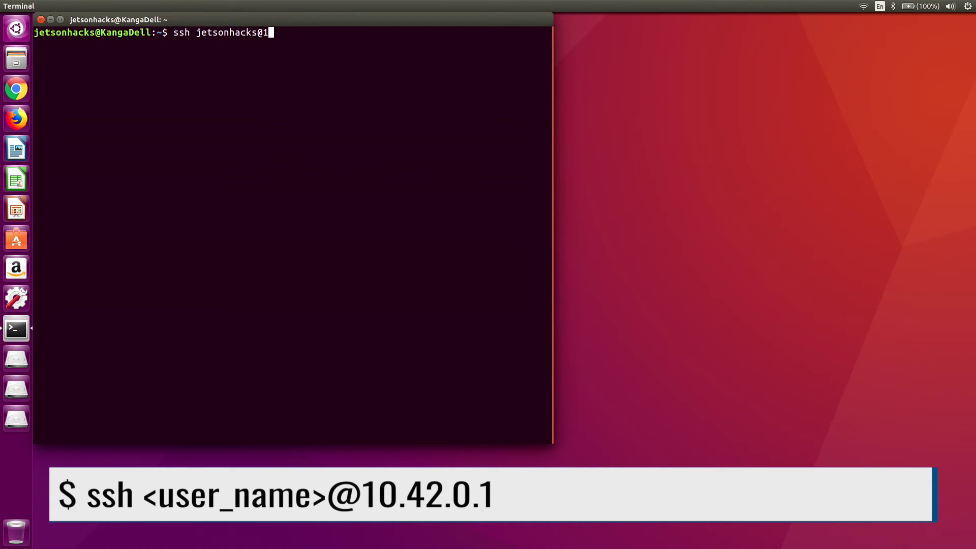
type("0.42.0.1")
Log into the Jetson at 10.42.0.1 over SSH and change into ~/racecar-lite.
key("Return")
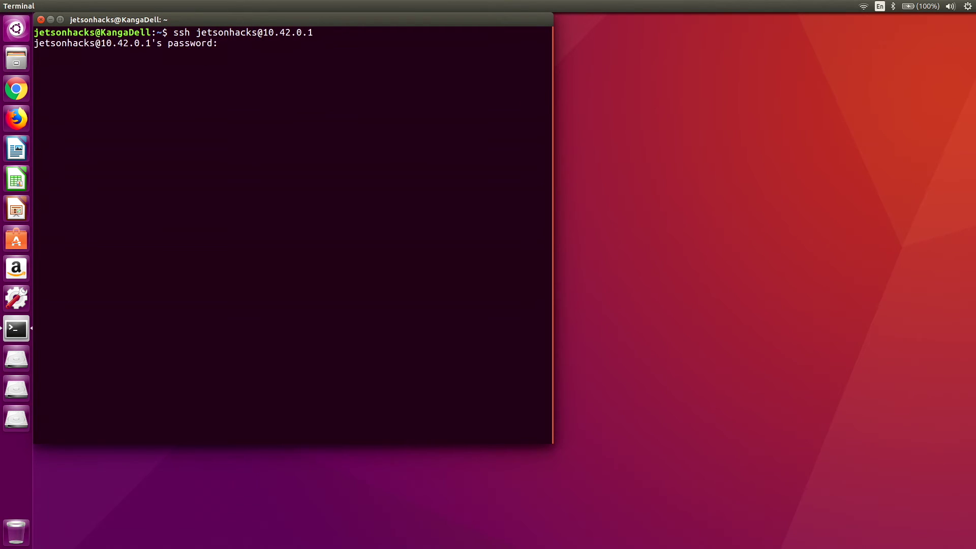
key("Return")
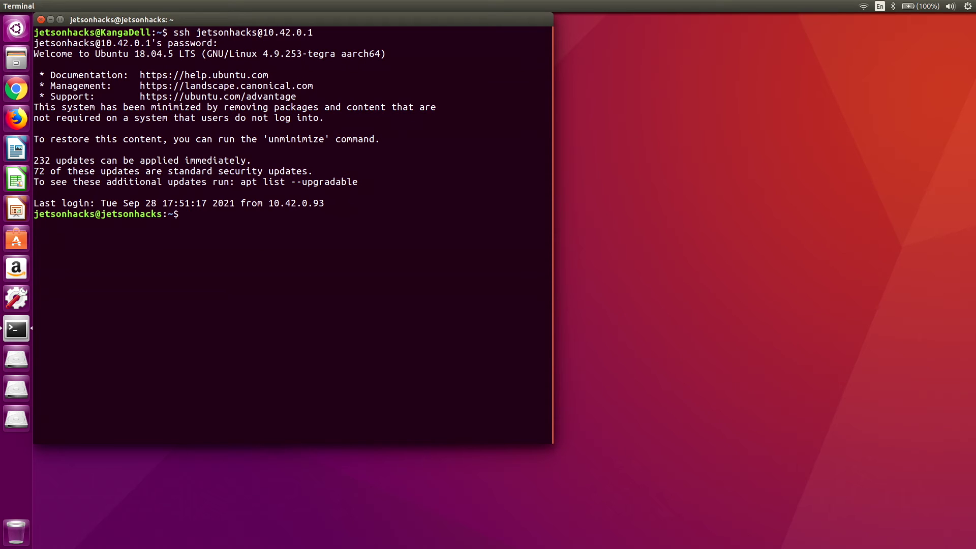
type("cd ~/racecar-lite/")
key("Return")
Source devel/setup.bash and run roslaunch racecar teleop.launch.
type("source devel/setup.bash")
key("Return")
type("roslaunch racecar teleop.launch")
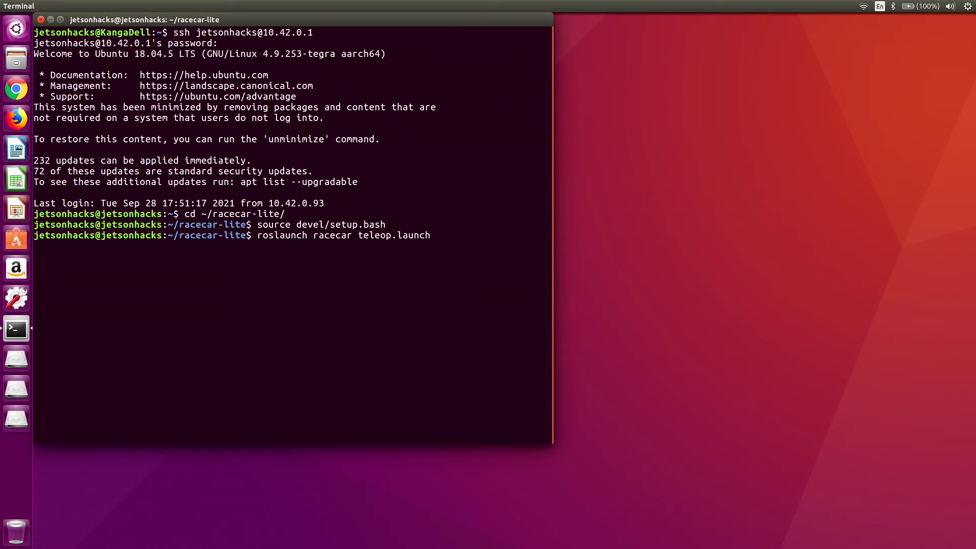
key("Return")
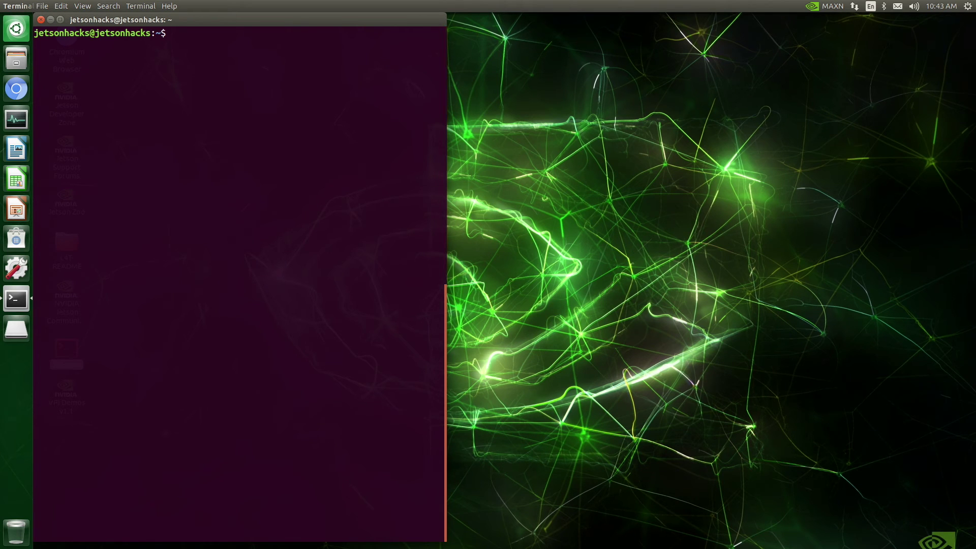
Change into /etc/NetworkManager/system-connections/ and list its connection files.
type("cd /etc")
type("/Ne")
key("Tab")
type("s")
key("Tab")
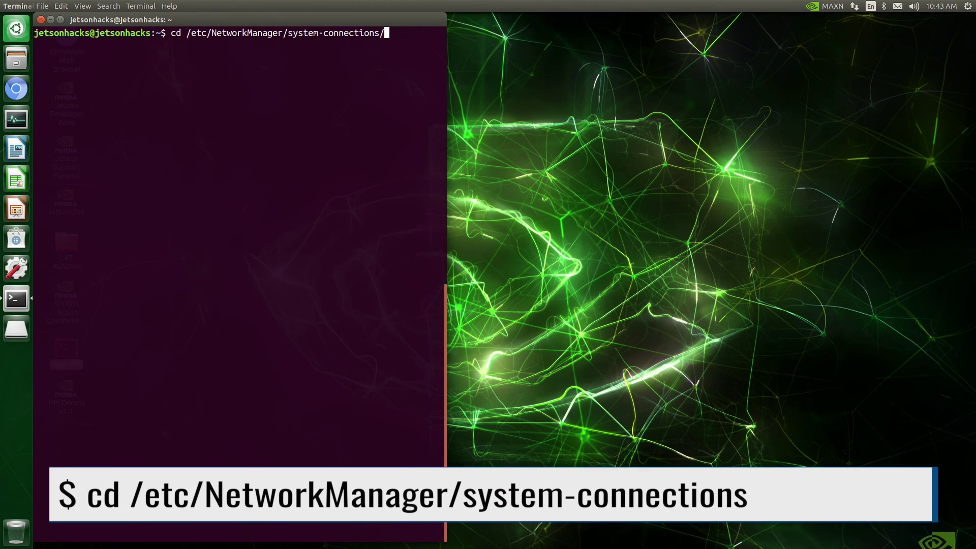
key("Return")
type("ls")
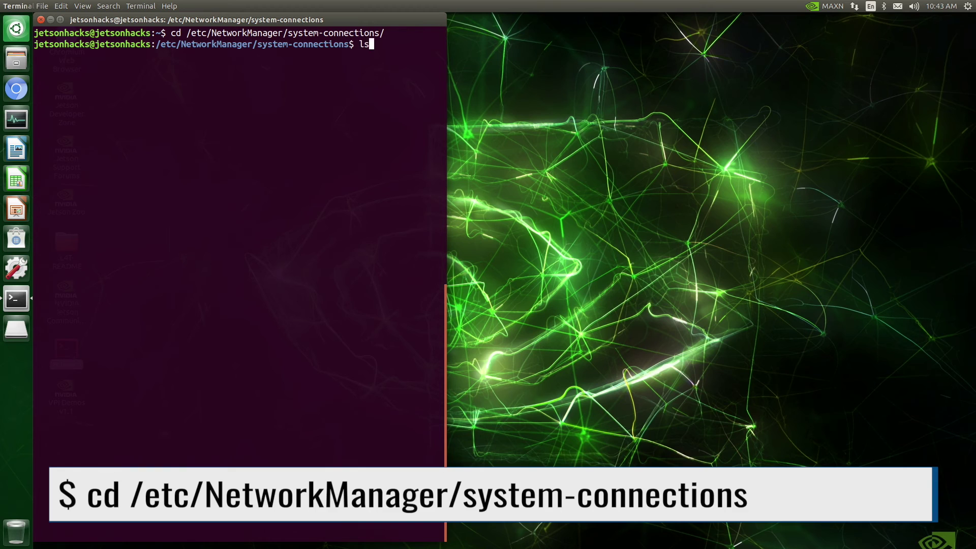
key("Return")
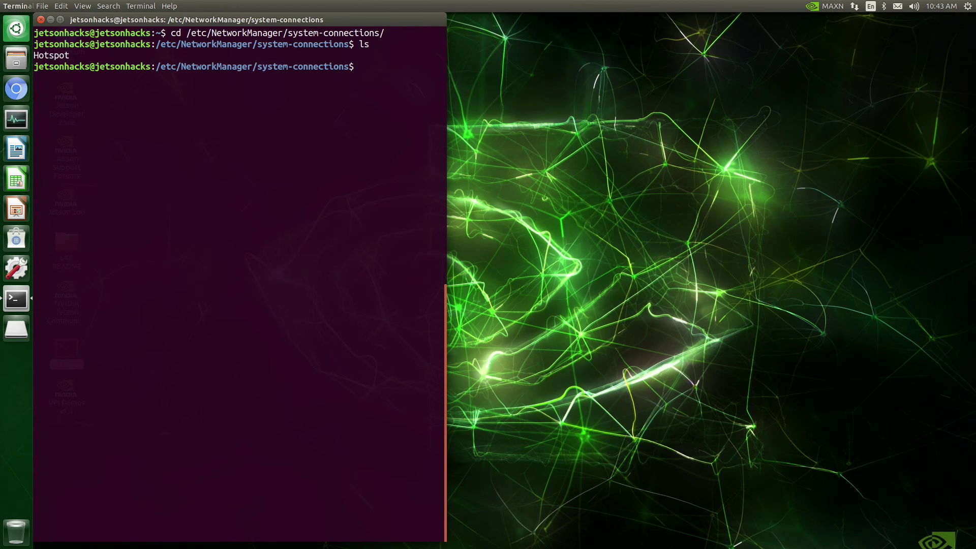
Print the Hotspot file with sudo cat, entering the admin password.
type("sudo cat H")
key("Tab")
key("Return")
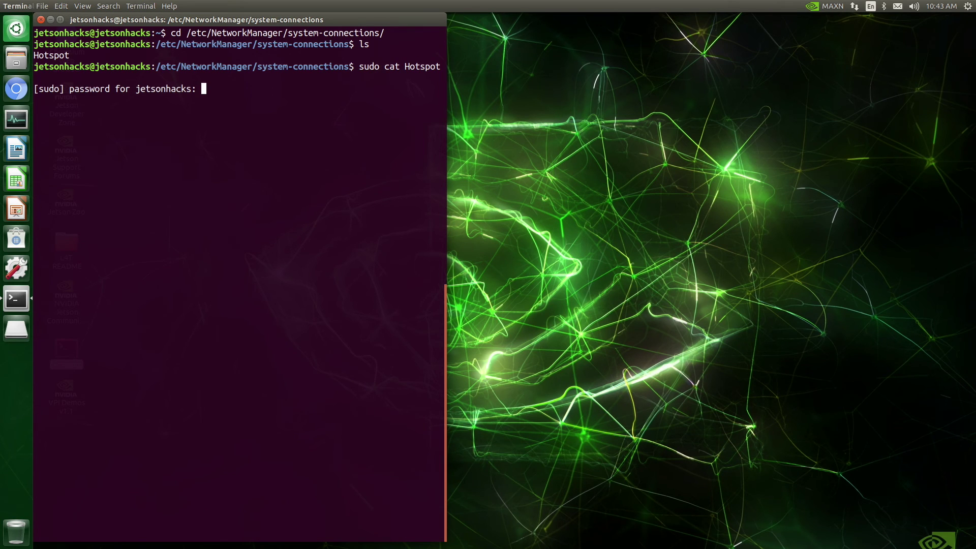
key("Return")
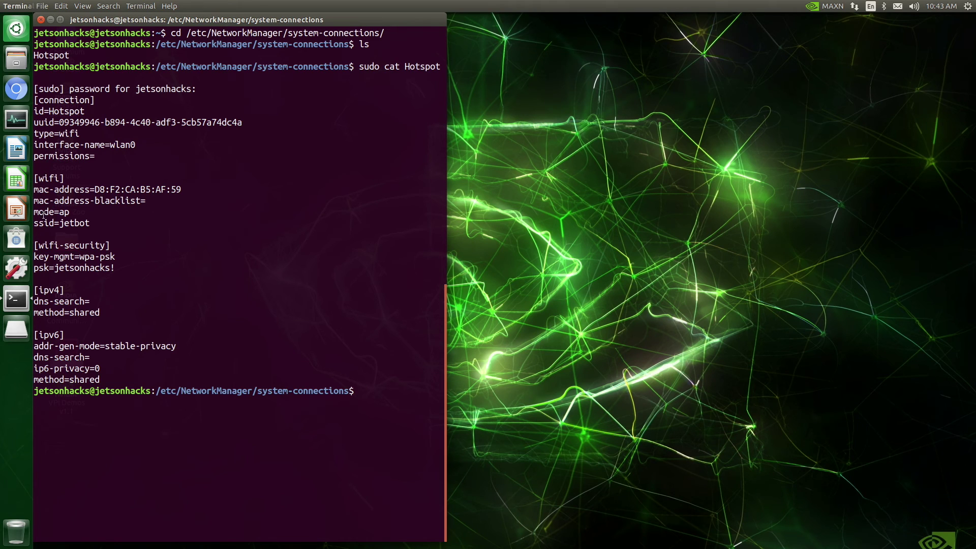
Highlight the mode=ap setting in the Hotspot file, then clear the terminal screen with Ctrl+L.
left_click_drag(59, 212, 71, 209)
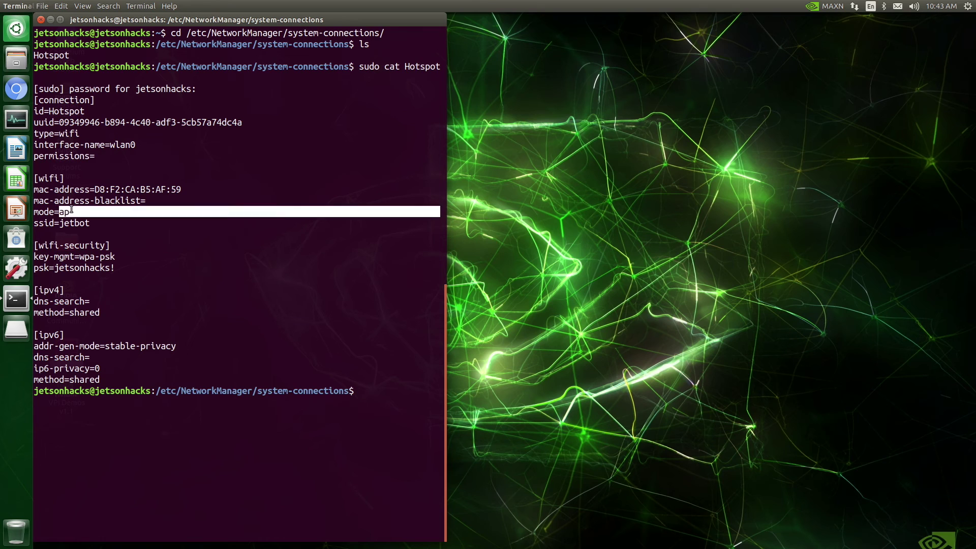
left_click(71, 210)
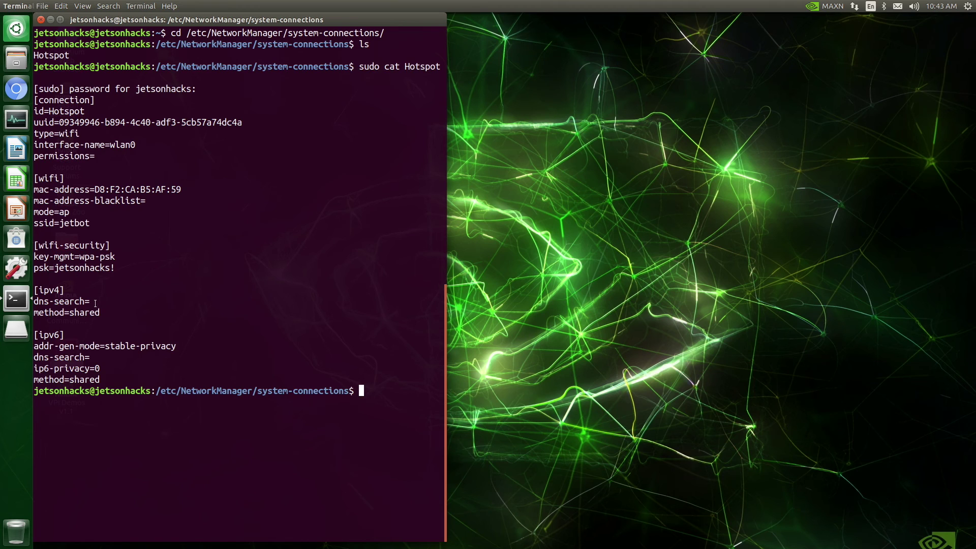
key("ctrl+l")
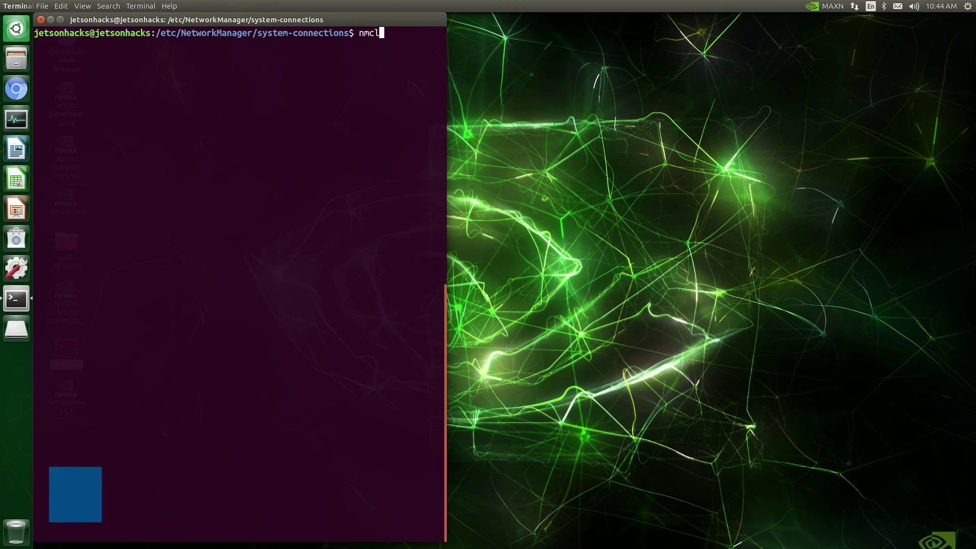
type("--help")
Run nmcli --help and widen the terminal window so the help output fits.
key("Return")
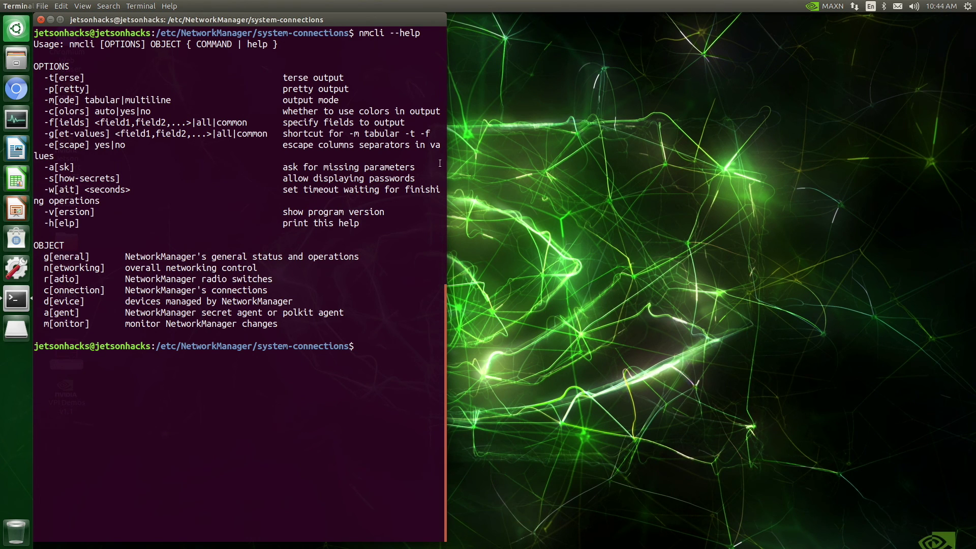
left_click_drag(445, 163, 598, 161)
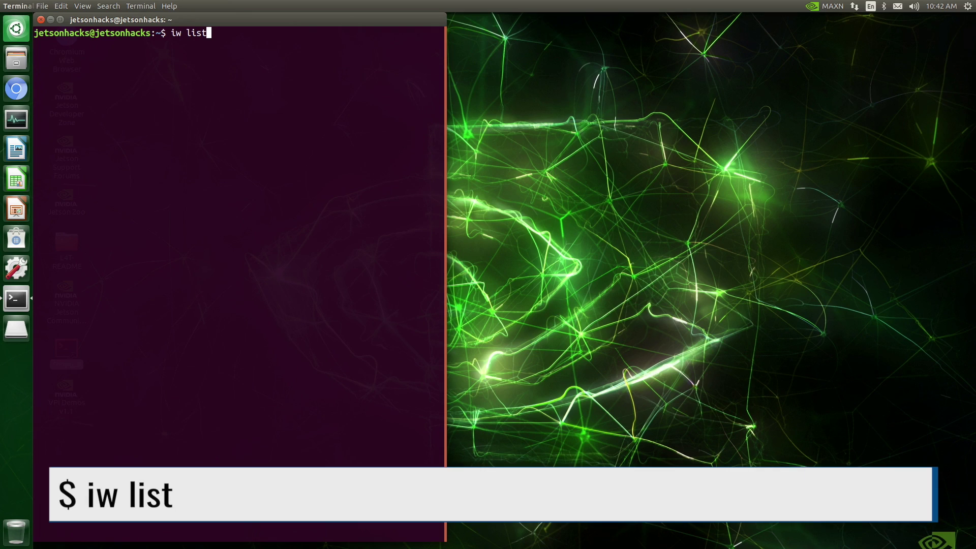
Run iw list and highlight AP among phy0's supported interface modes.
key("Return")
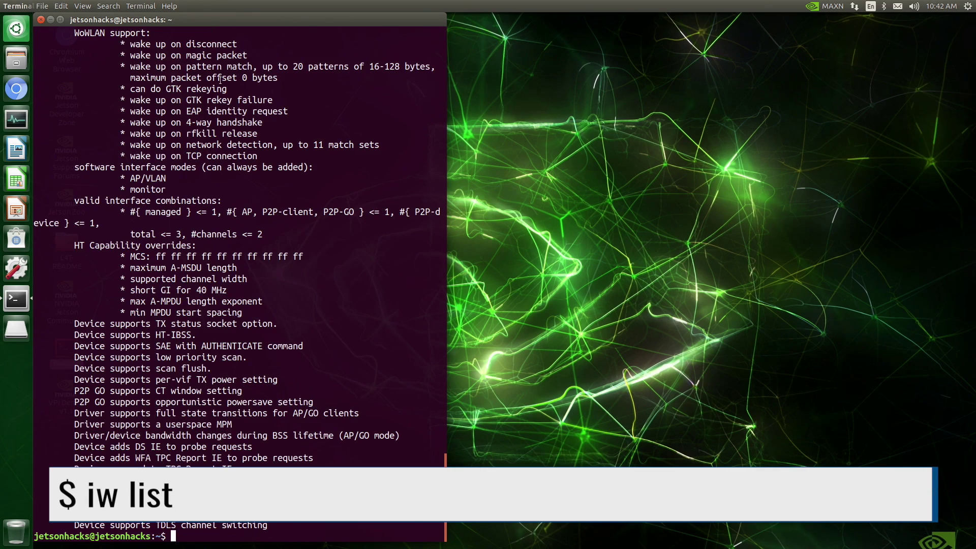
scroll(227, 98, "up", 20)
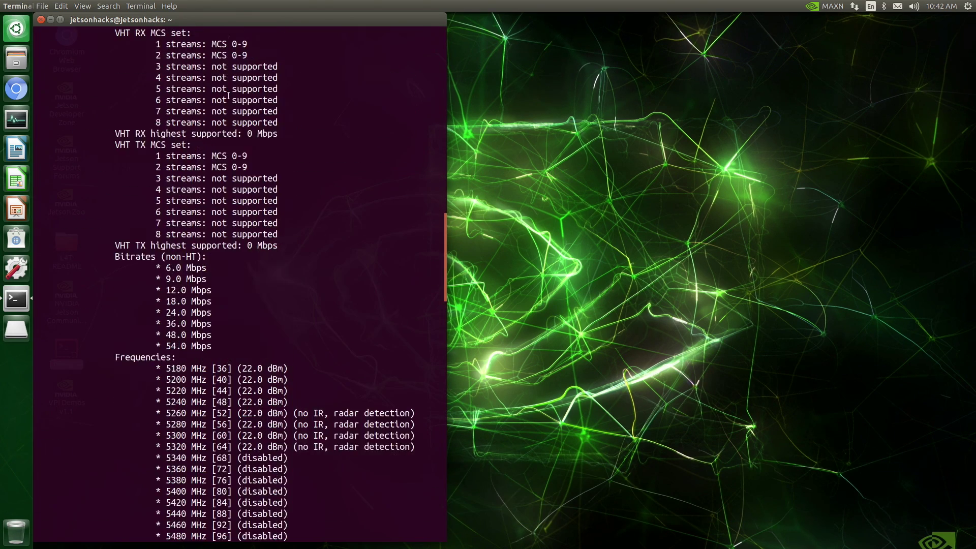
scroll(230, 93, "up", 15)
scroll(229, 92, "up", 7)
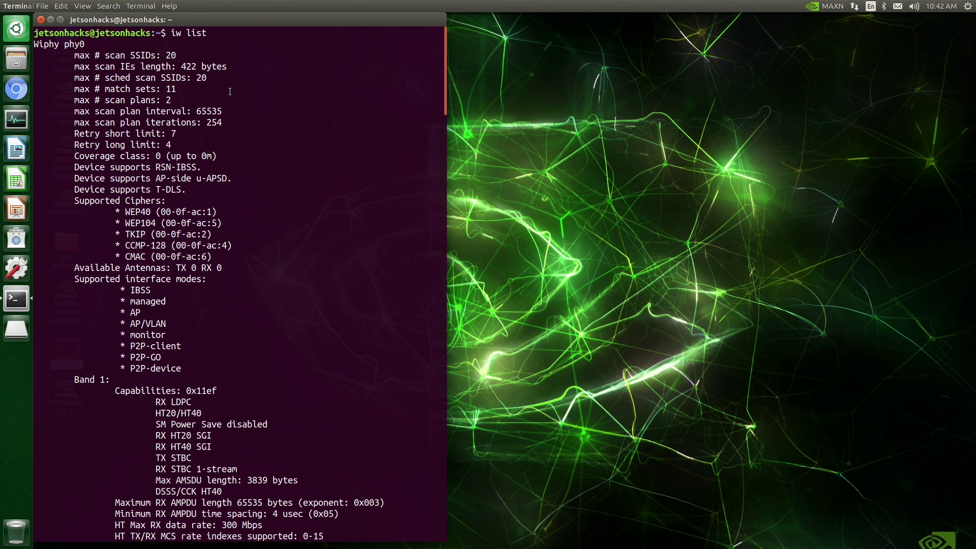
scroll(230, 92, "down", 5)
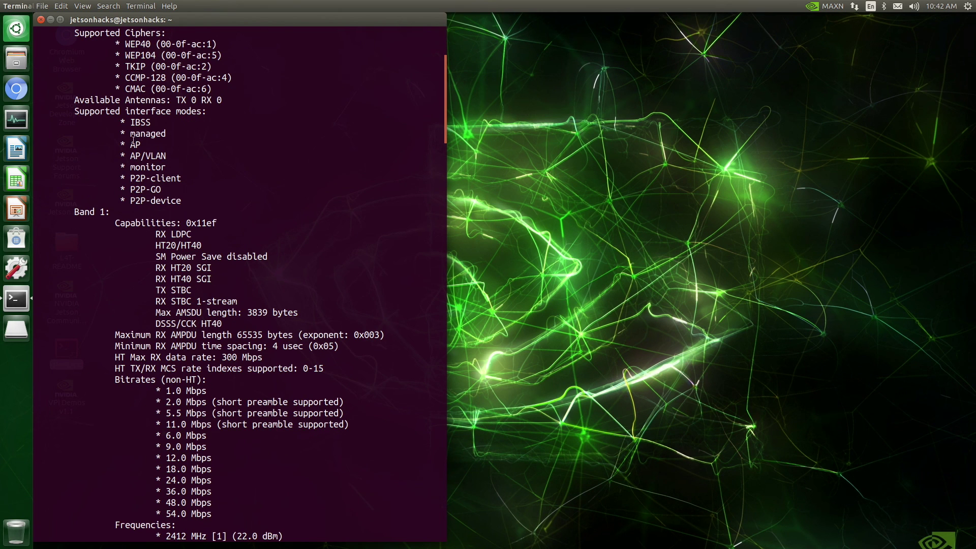
left_click_drag(130, 145, 145, 146)
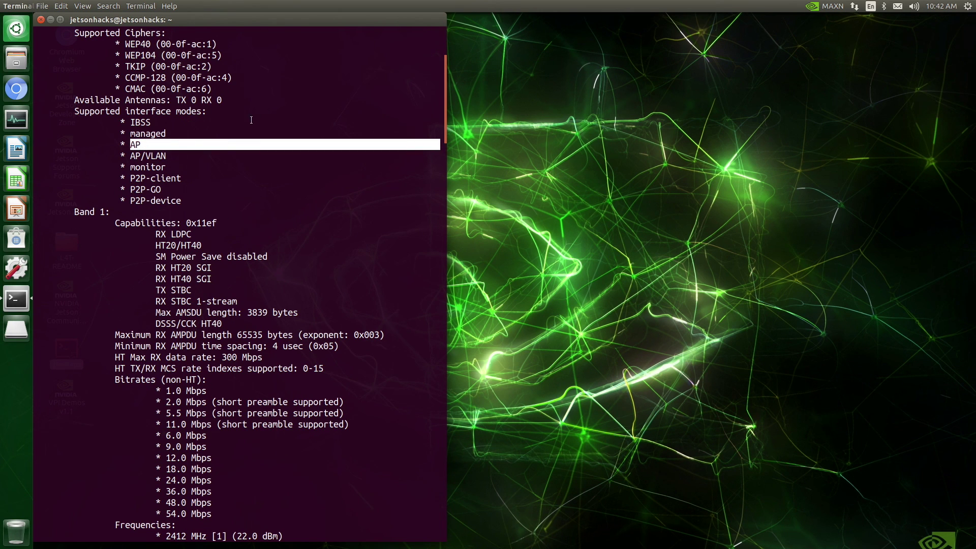